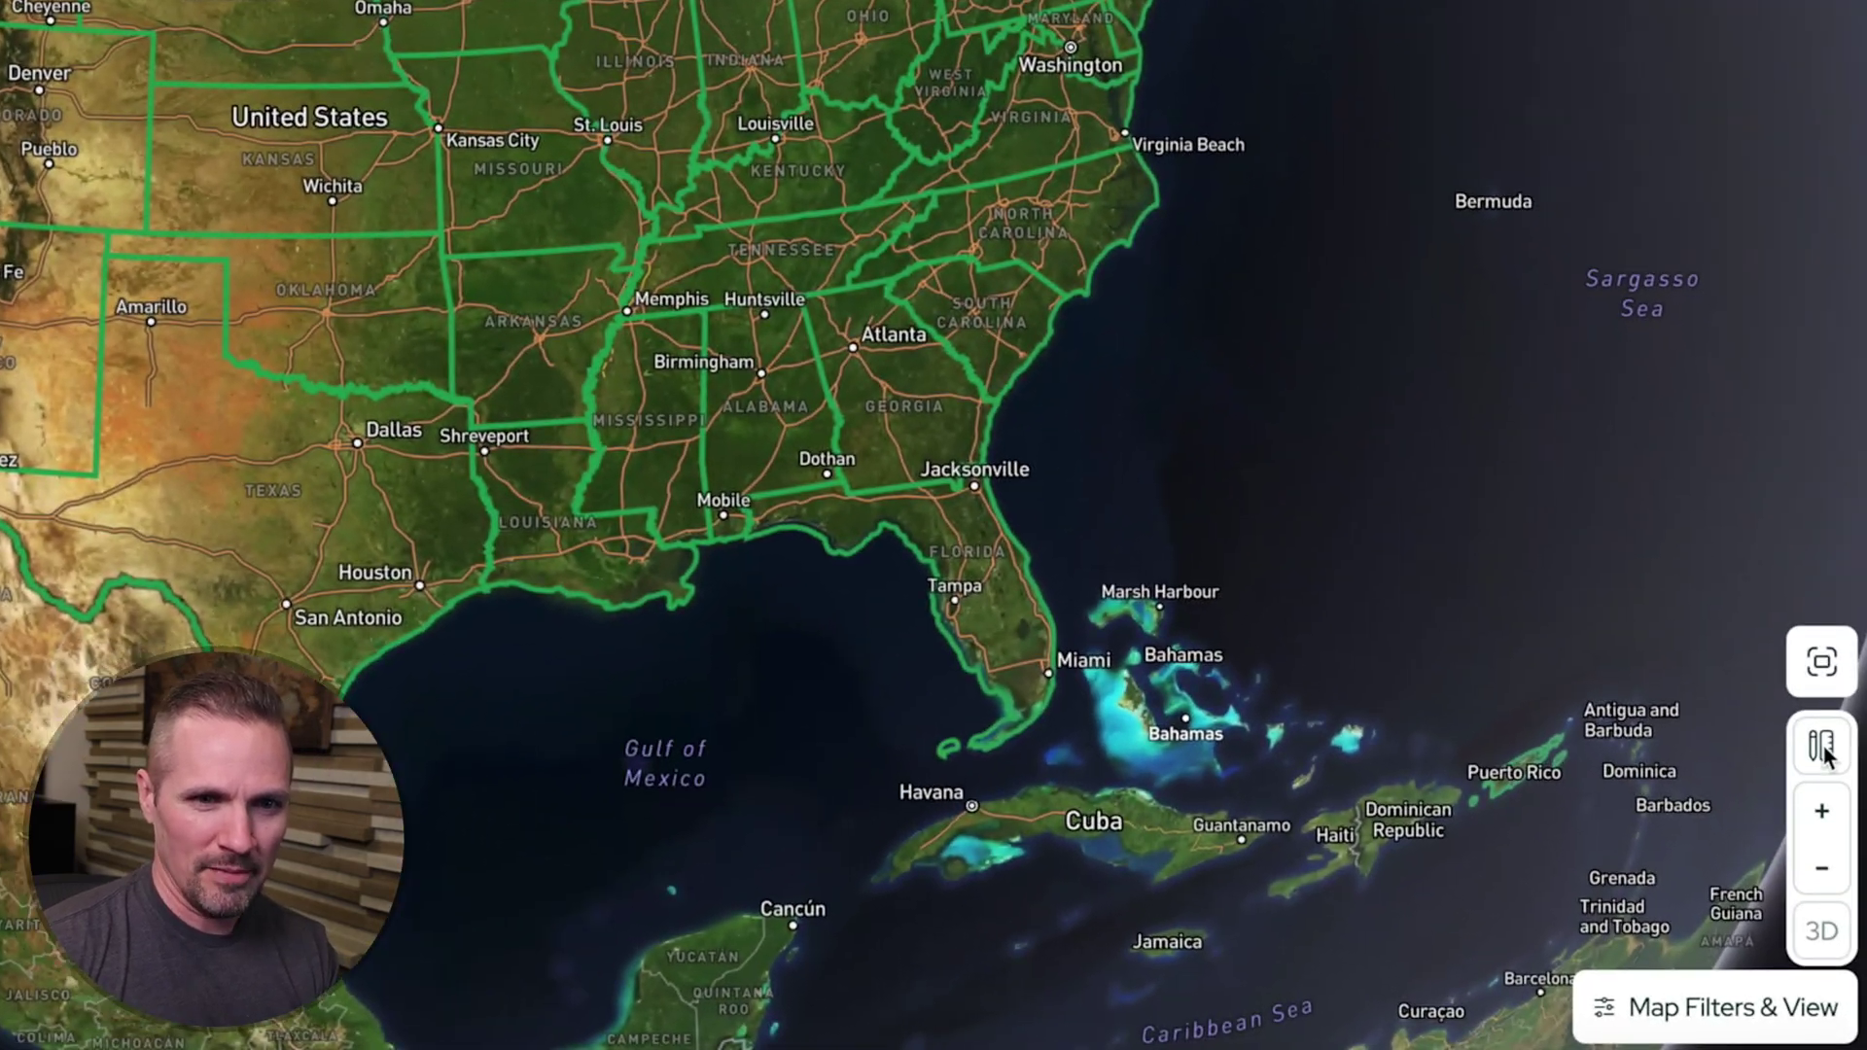
Step: Show the measuring tools and zoom from the whole US into Kansas
click(1821, 744)
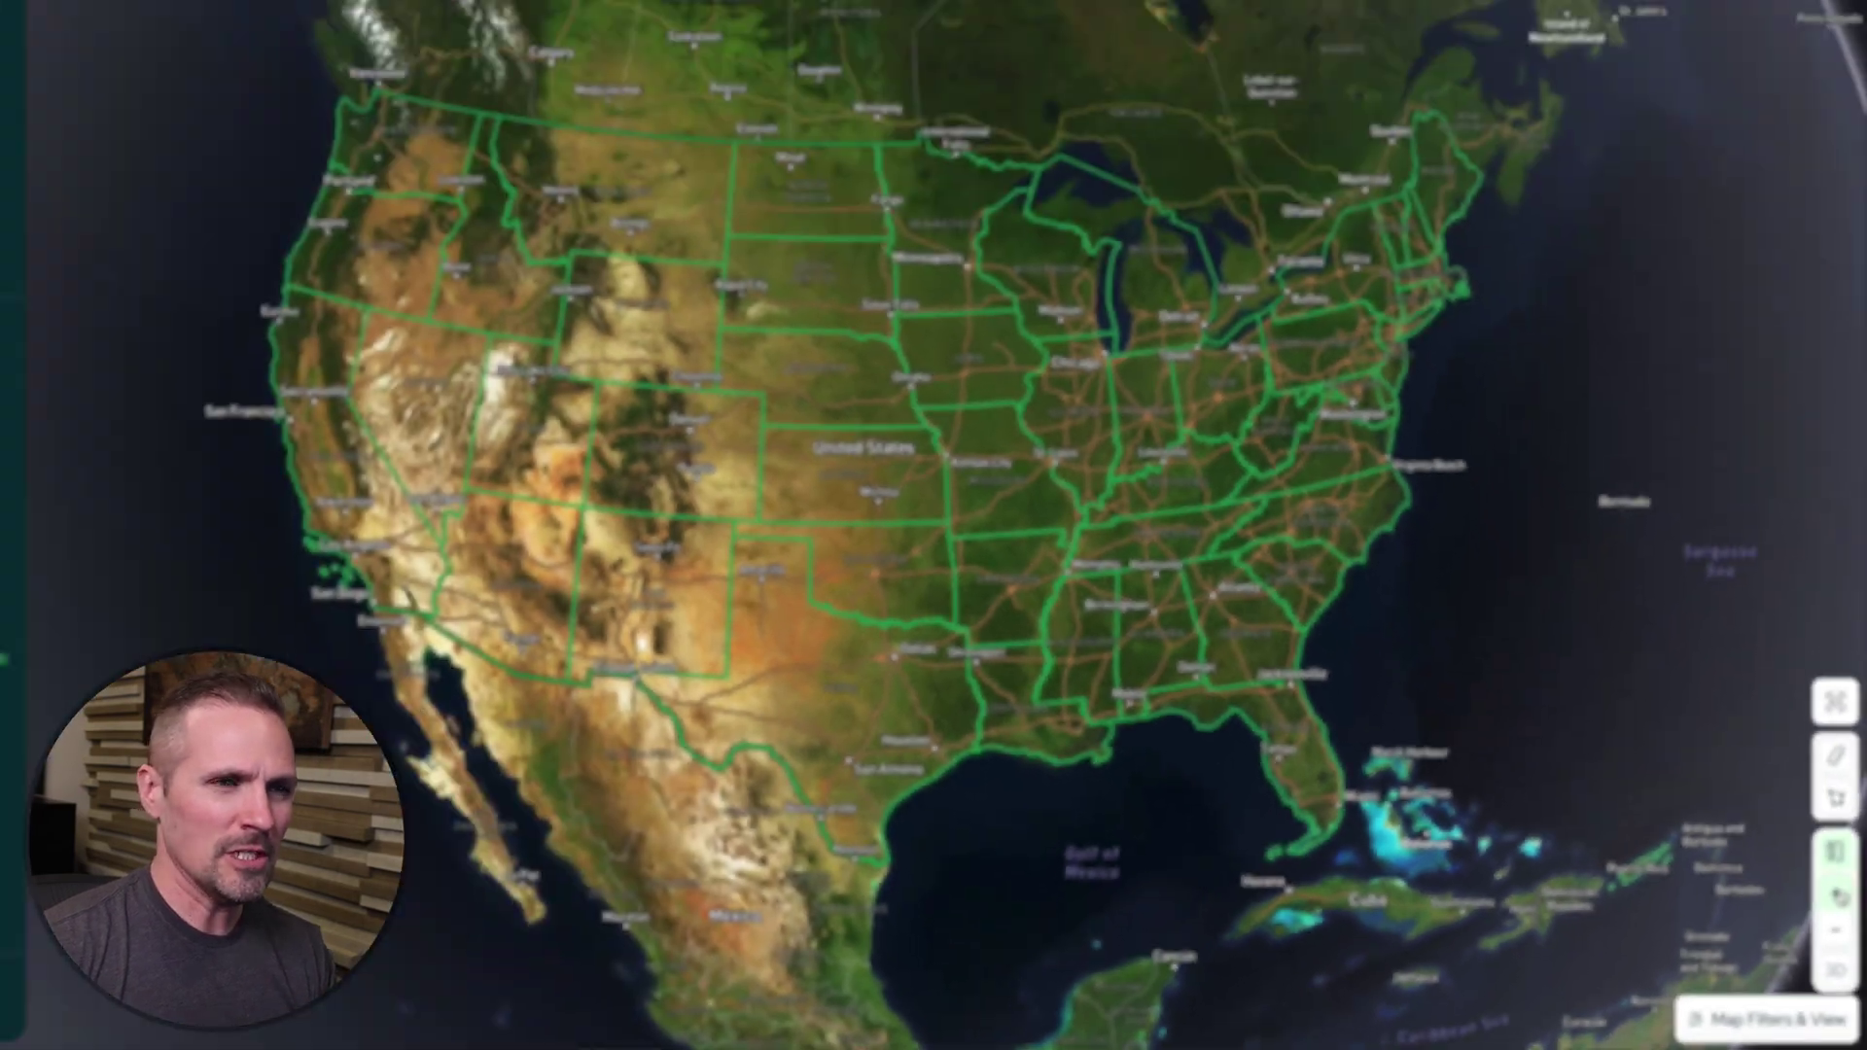
click(1822, 810)
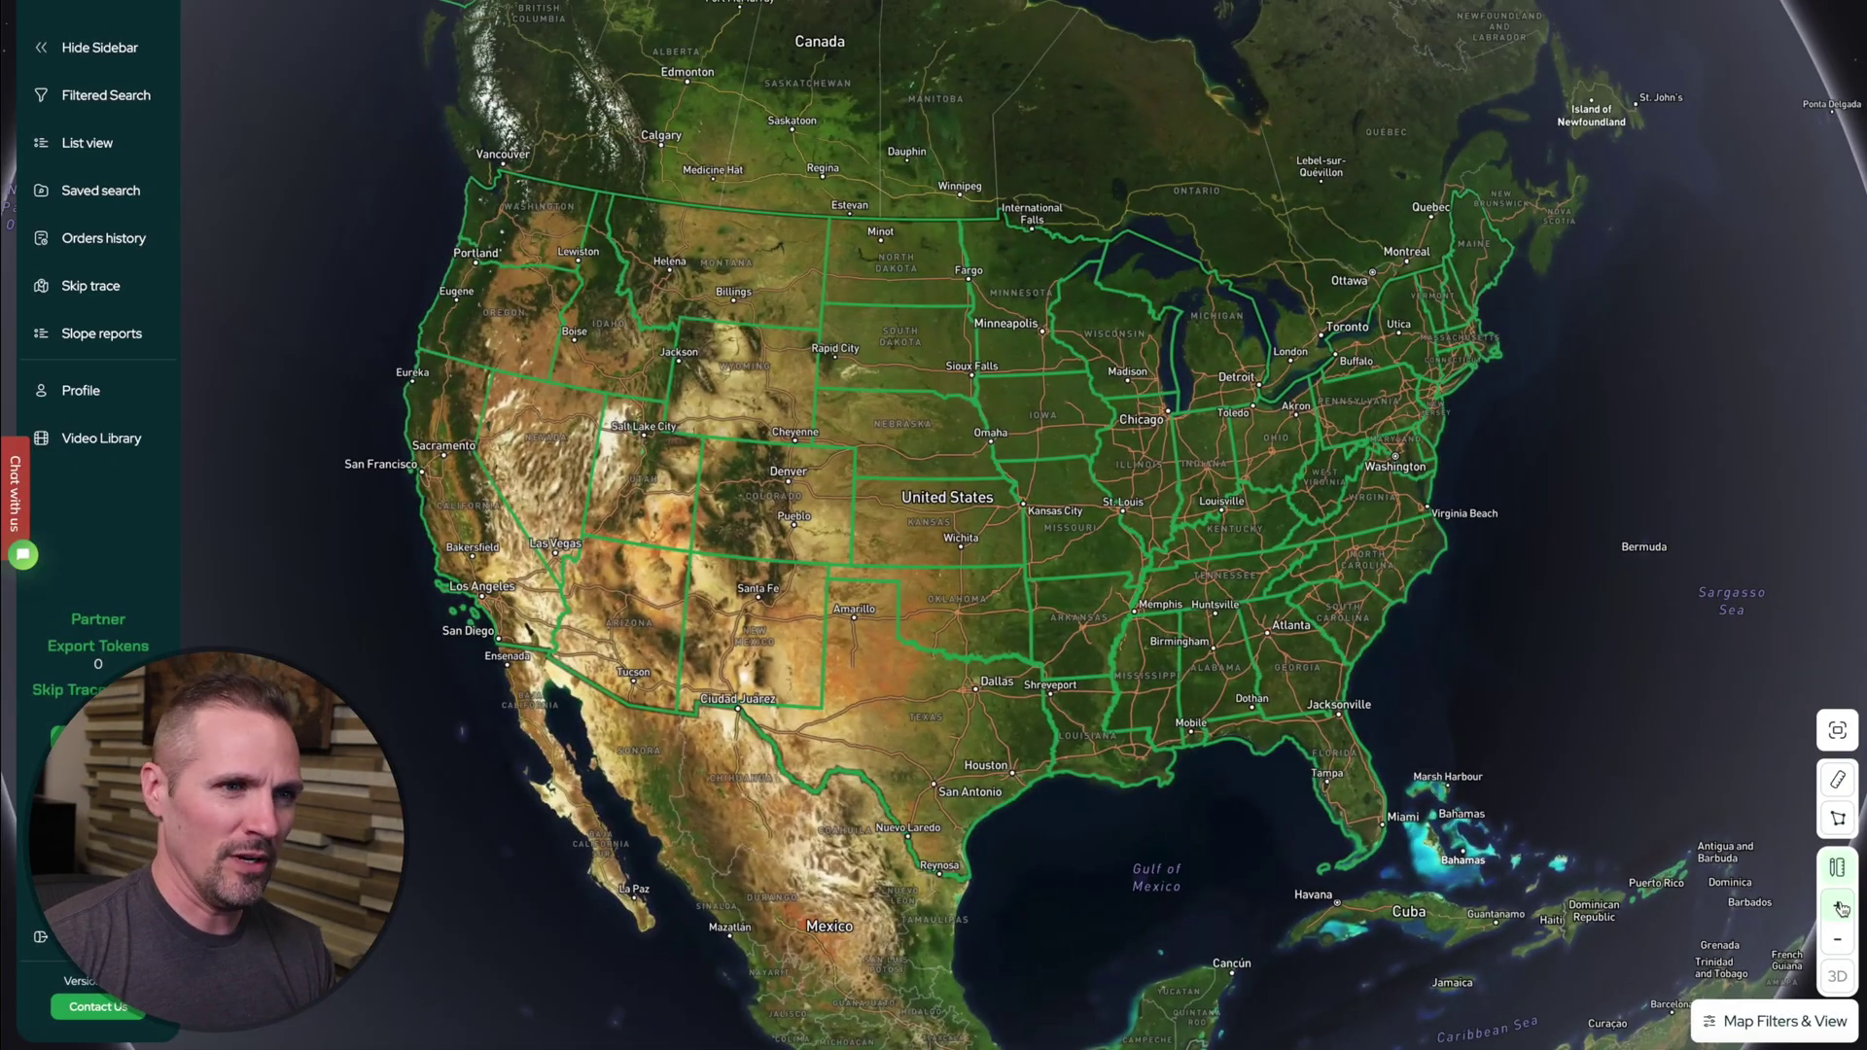
click(1838, 907)
click(1838, 907)
click(1838, 907)
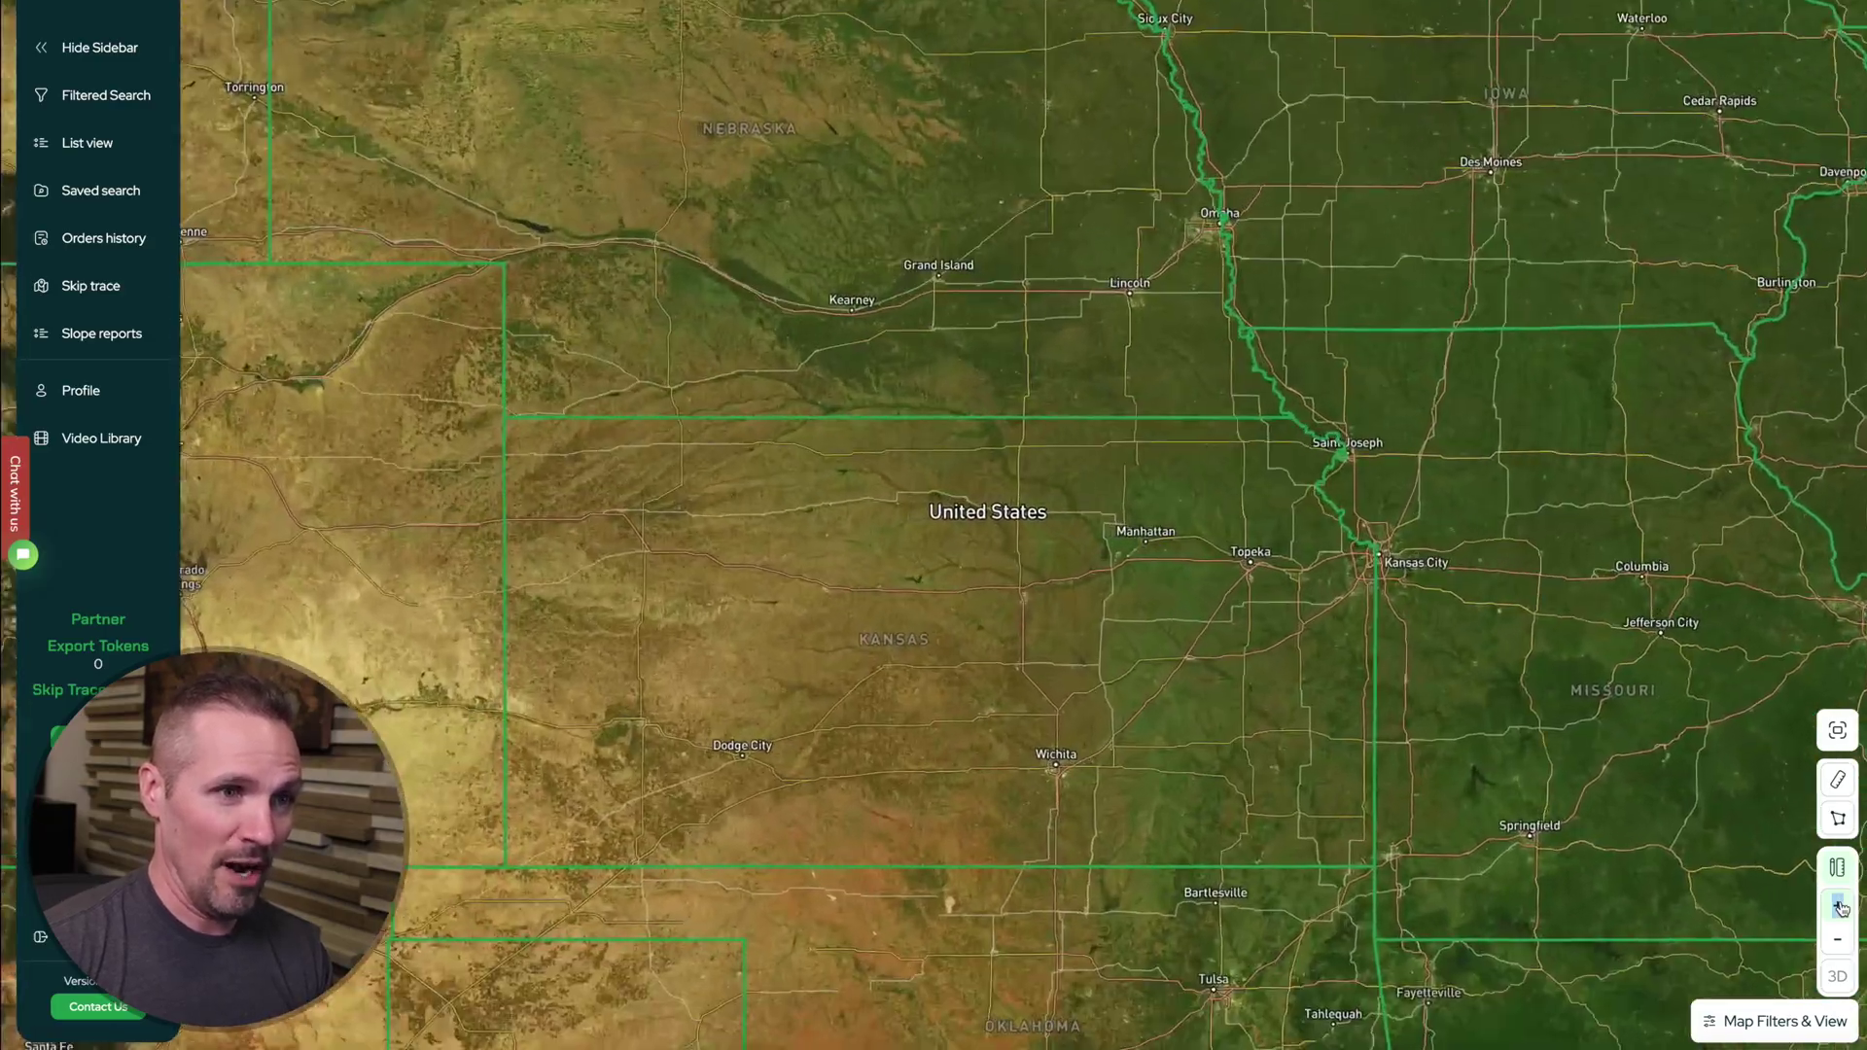
scroll(1216, 408, up, 5)
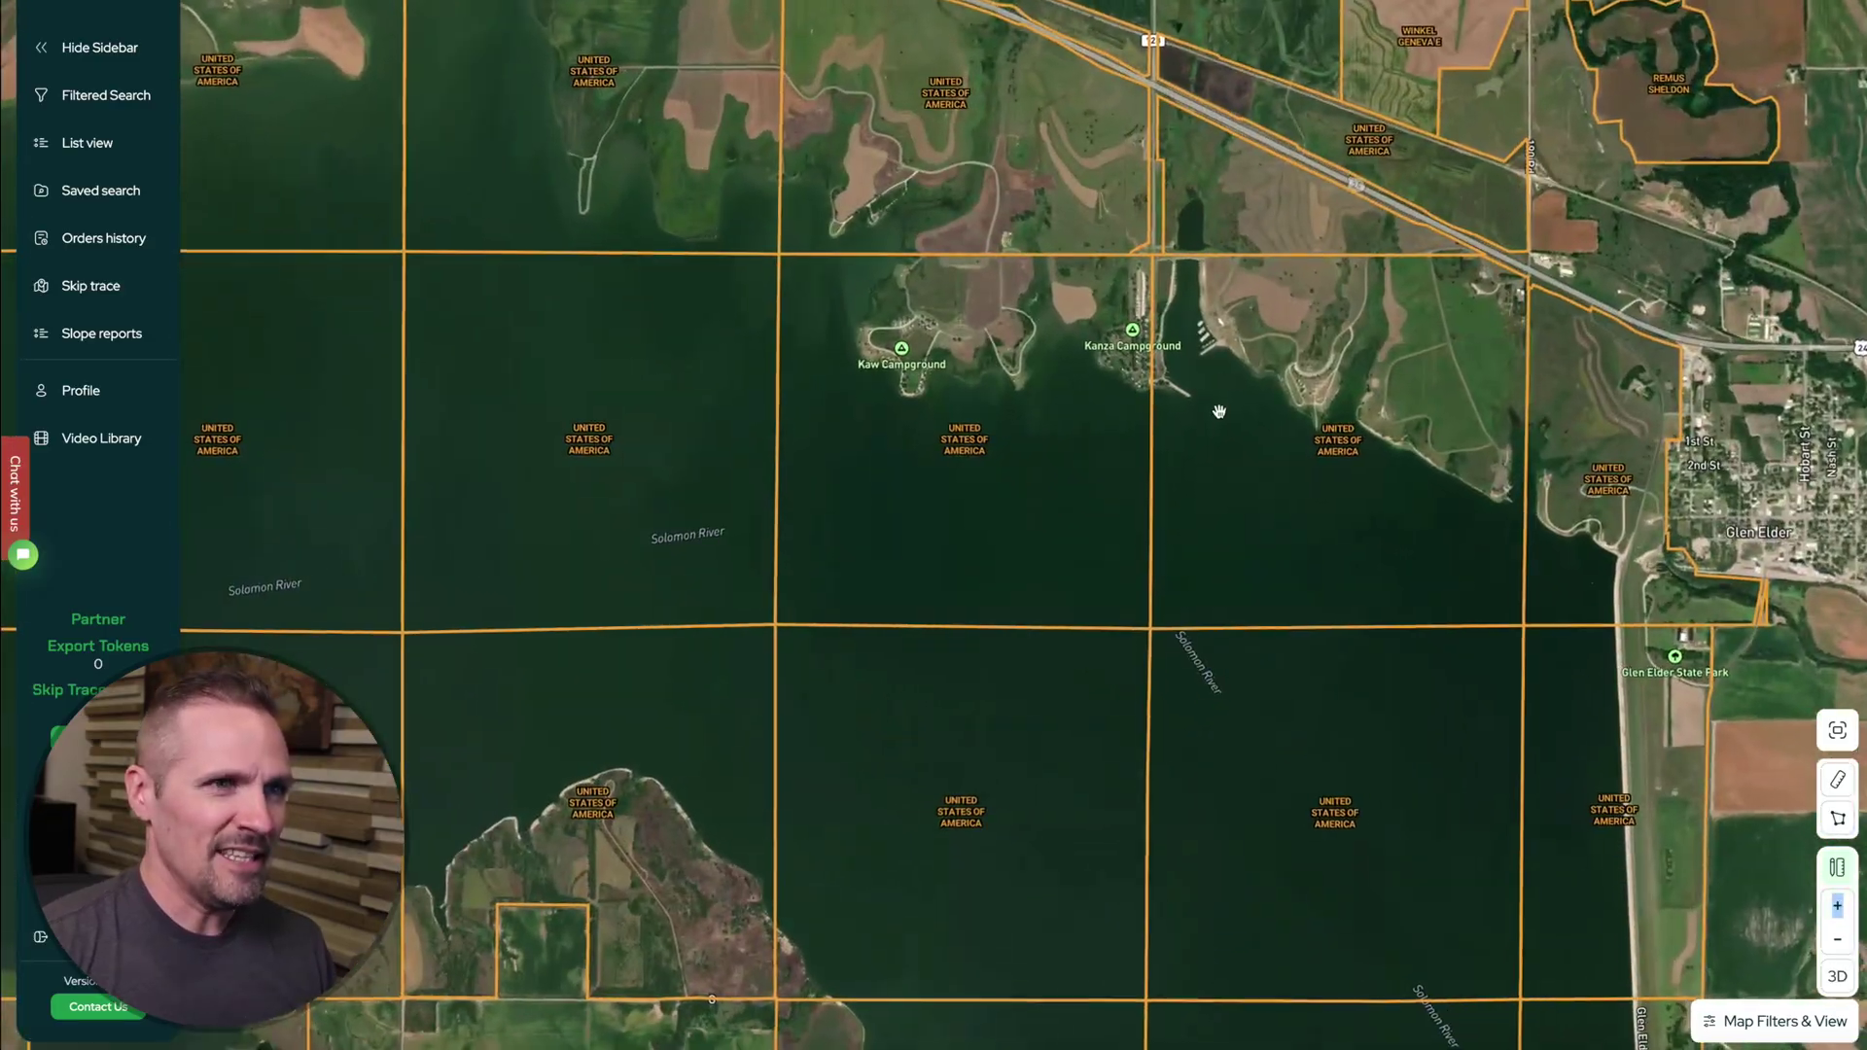
Step: Pan and zoom onto the parcel-outlined farmland north of the lake by the Glen Elder highway
drag(1221, 350, 1242, 417)
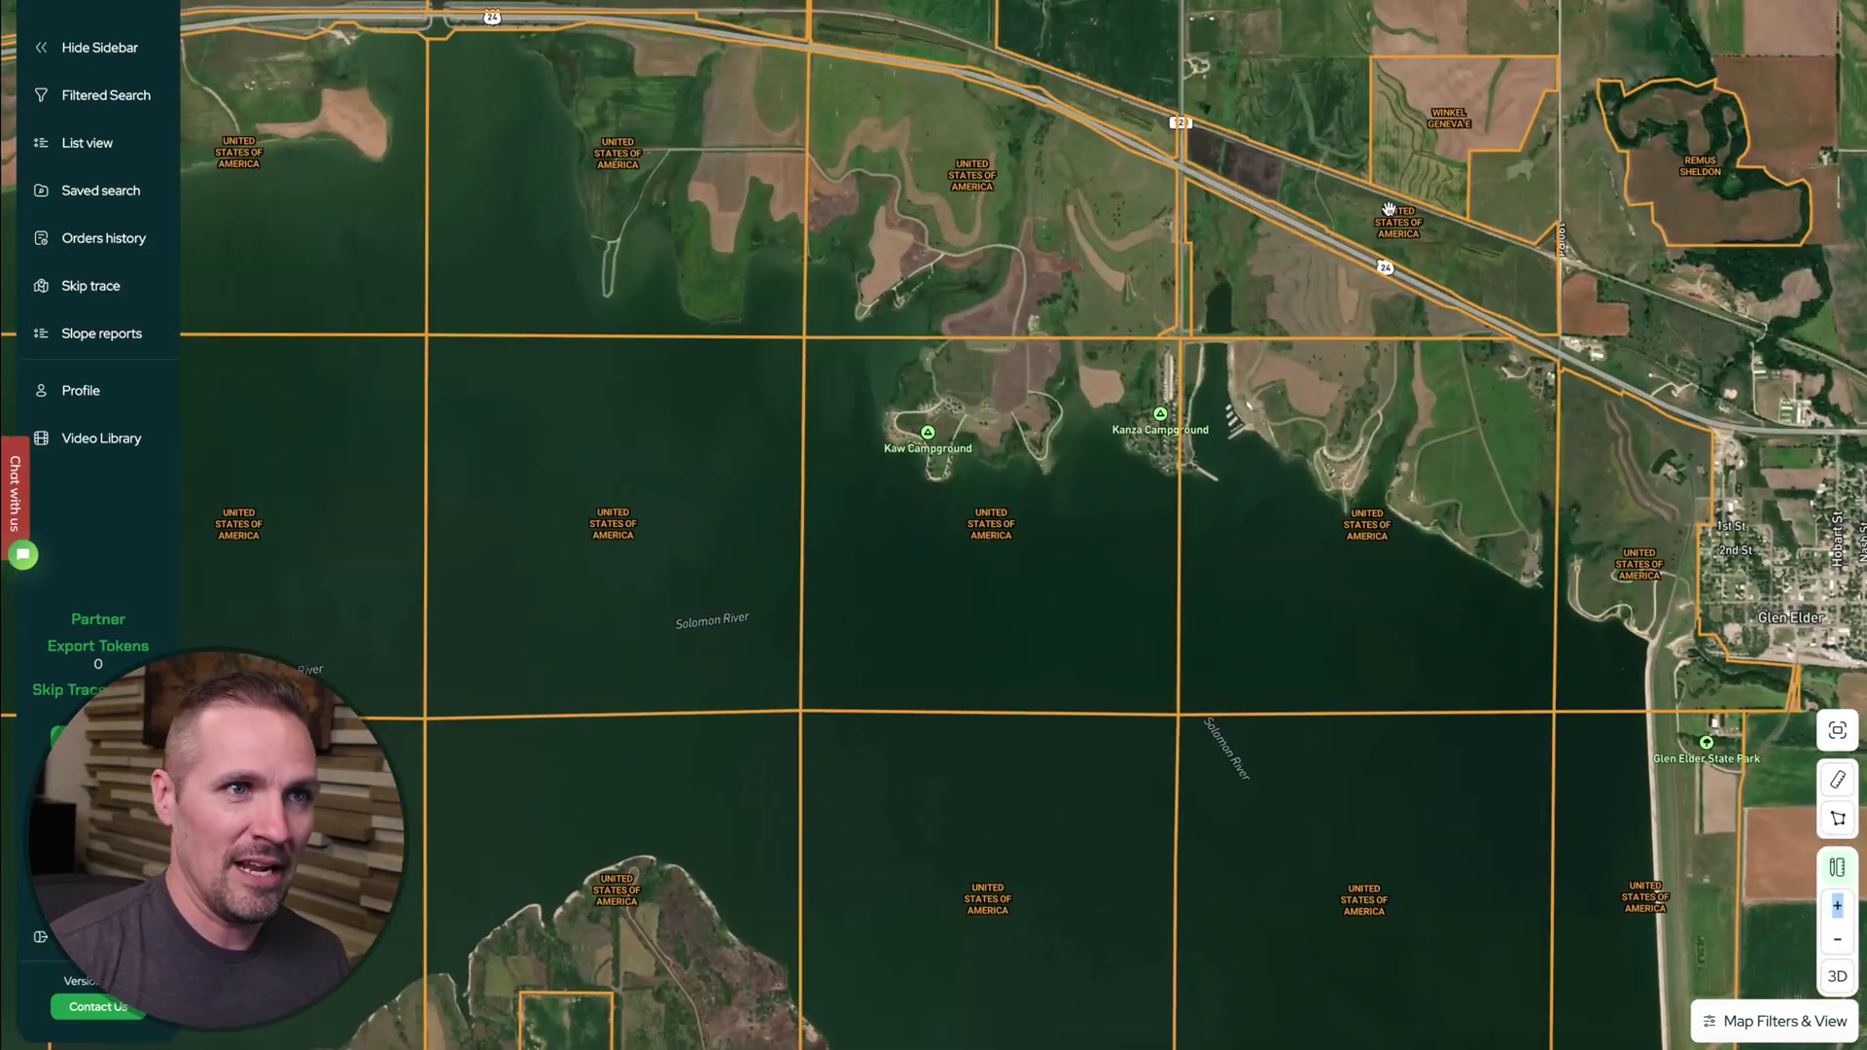
drag(1389, 208, 1402, 466)
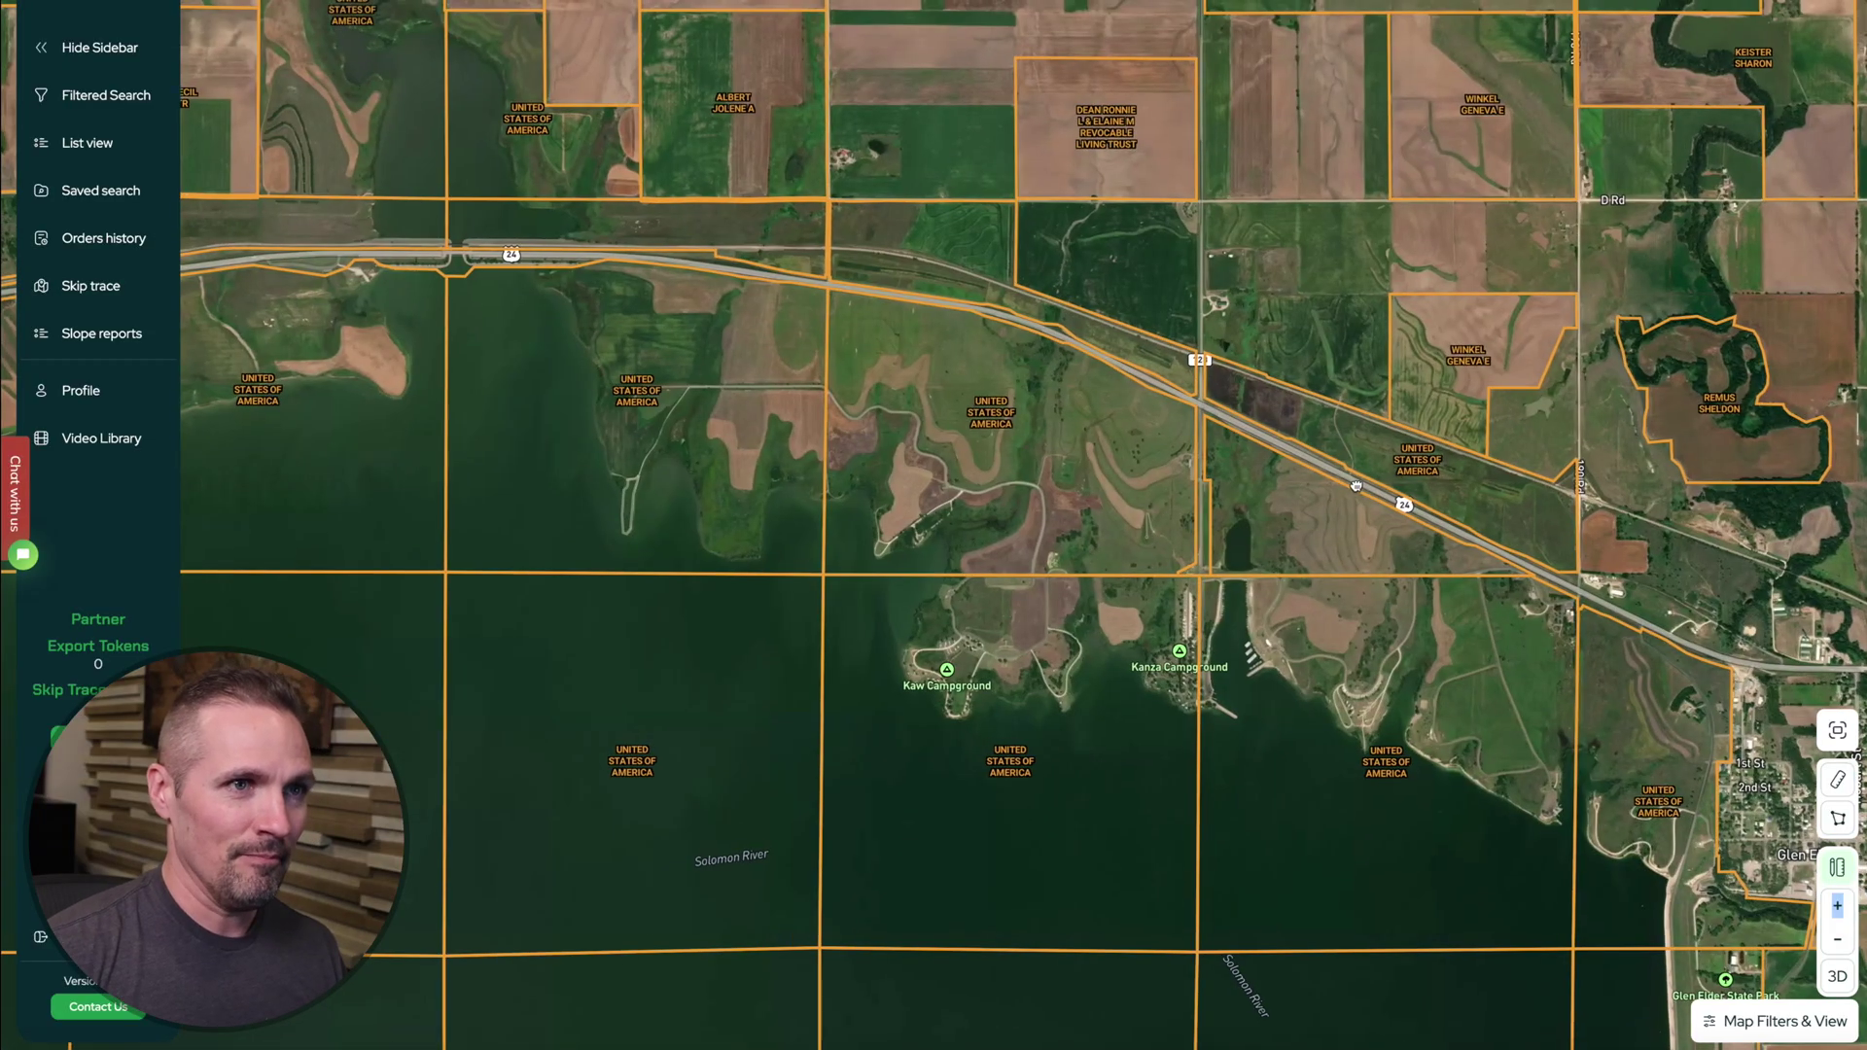
click(1837, 909)
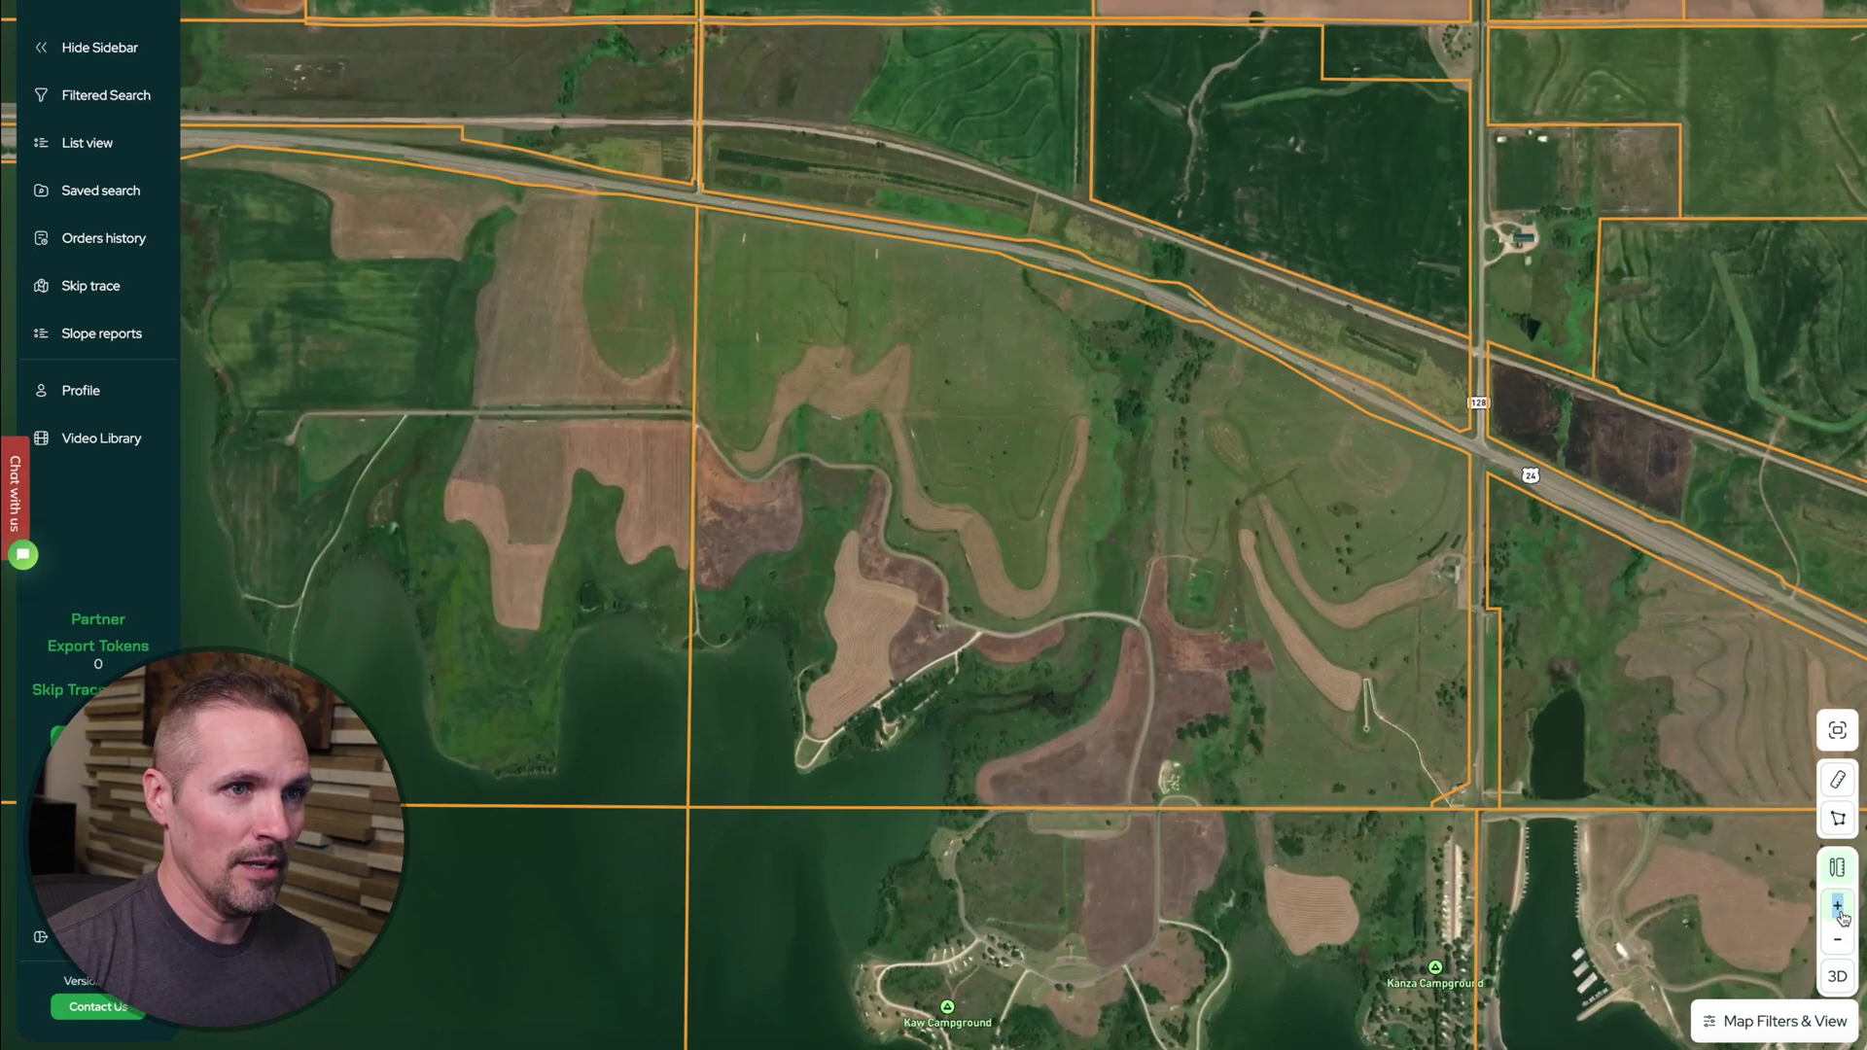
click(1838, 909)
drag(1569, 695, 1487, 810)
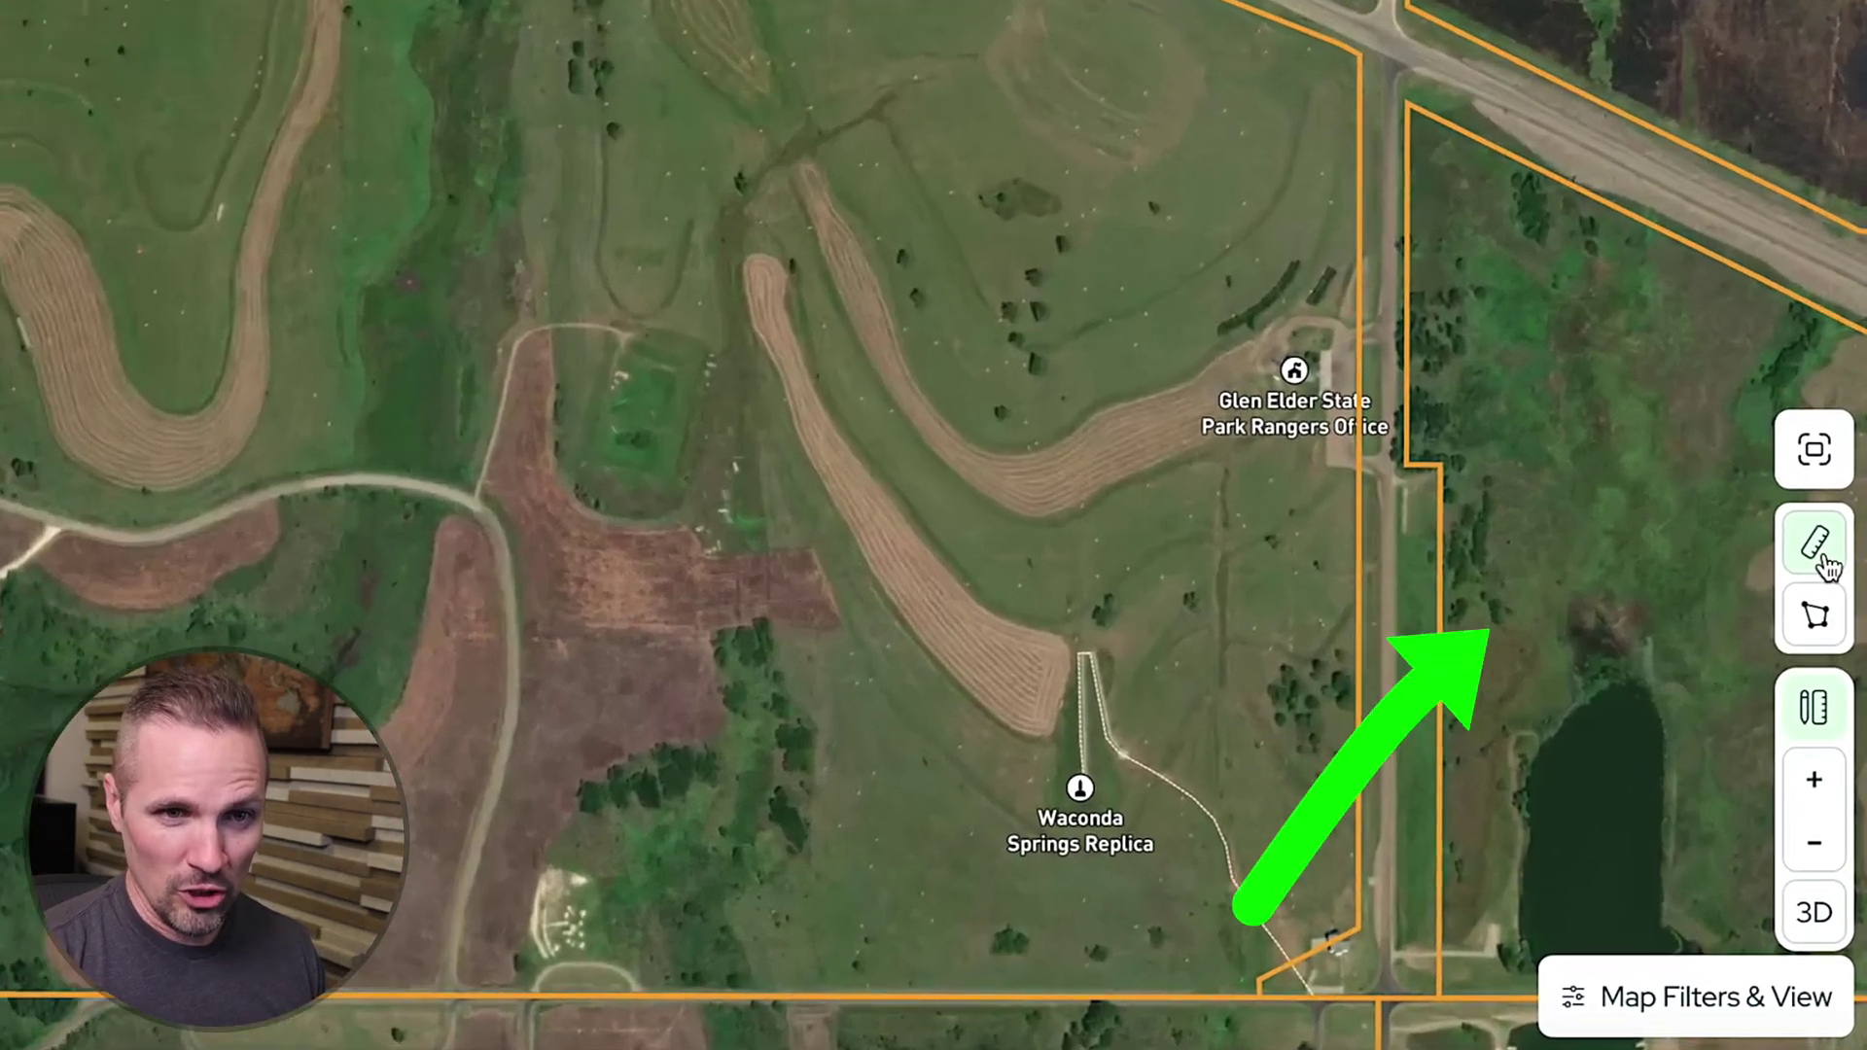
Step: Trace a 1.83 mi (9654.57 ft) distance line around the tract, starting at the highway intersection
click(1825, 561)
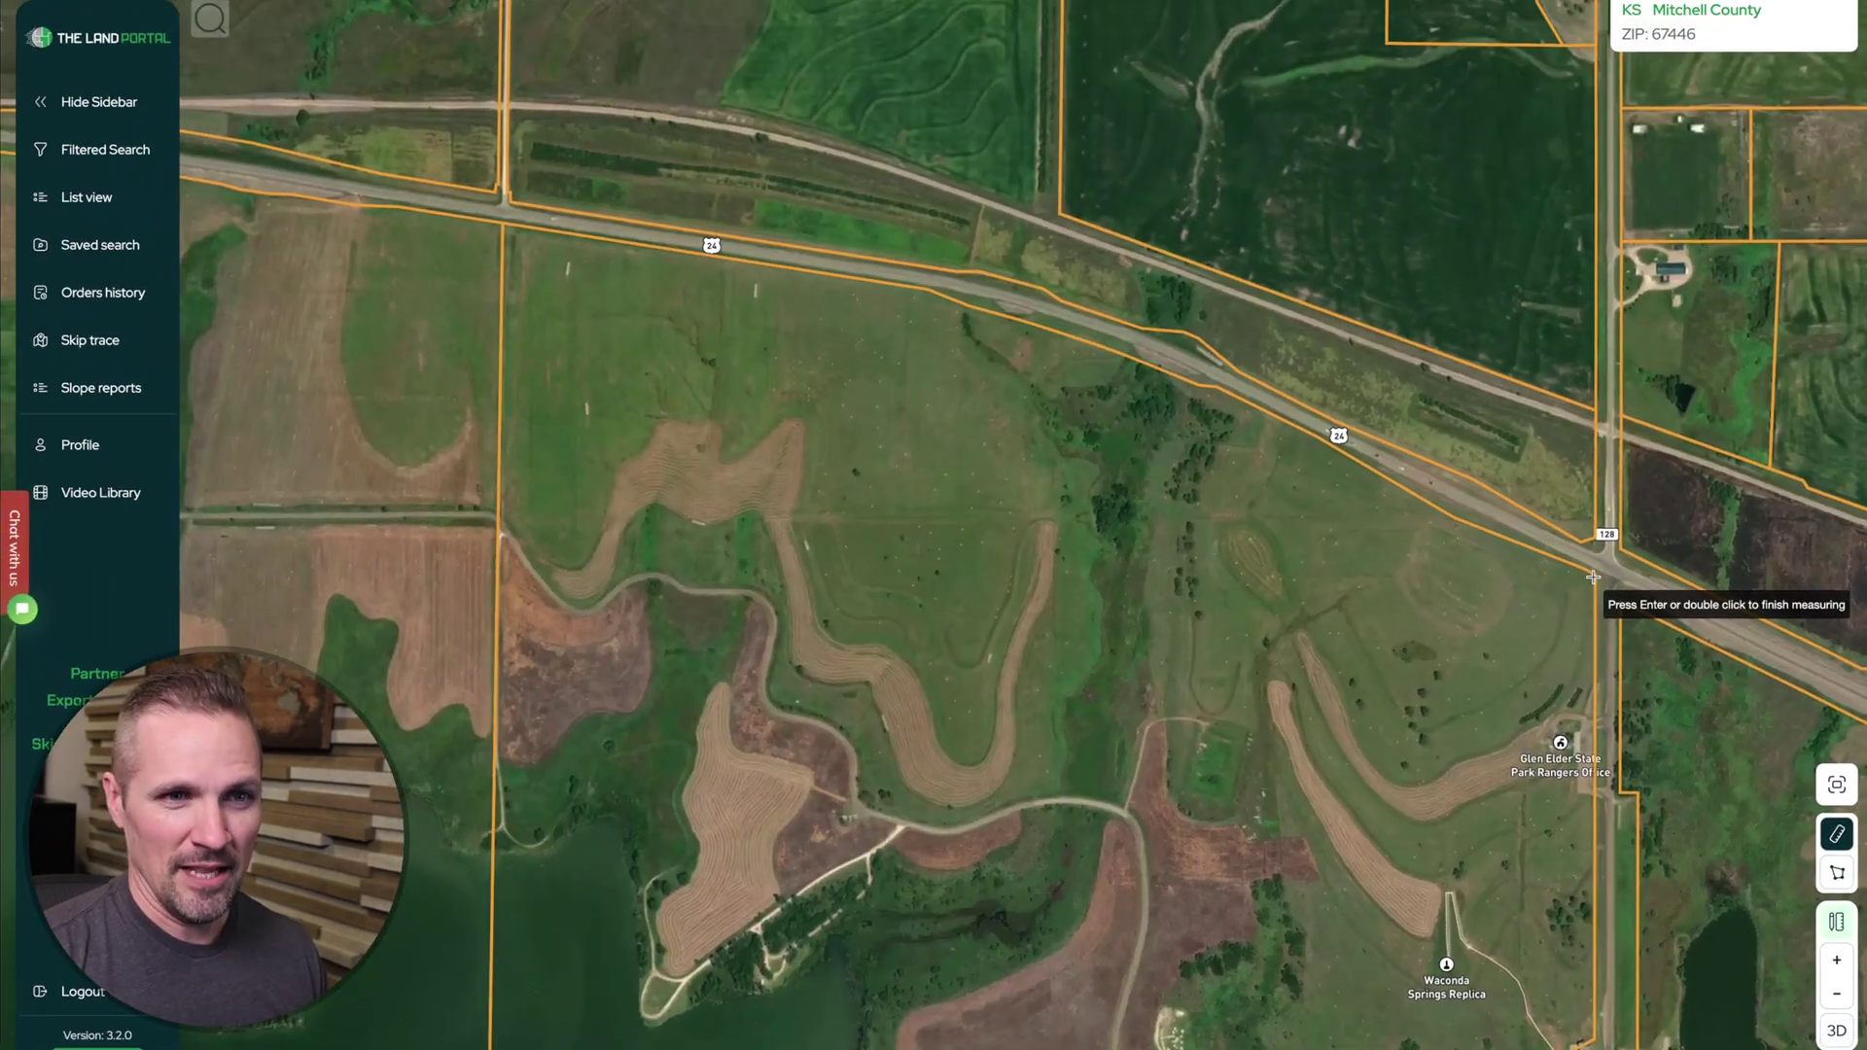
click(1432, 237)
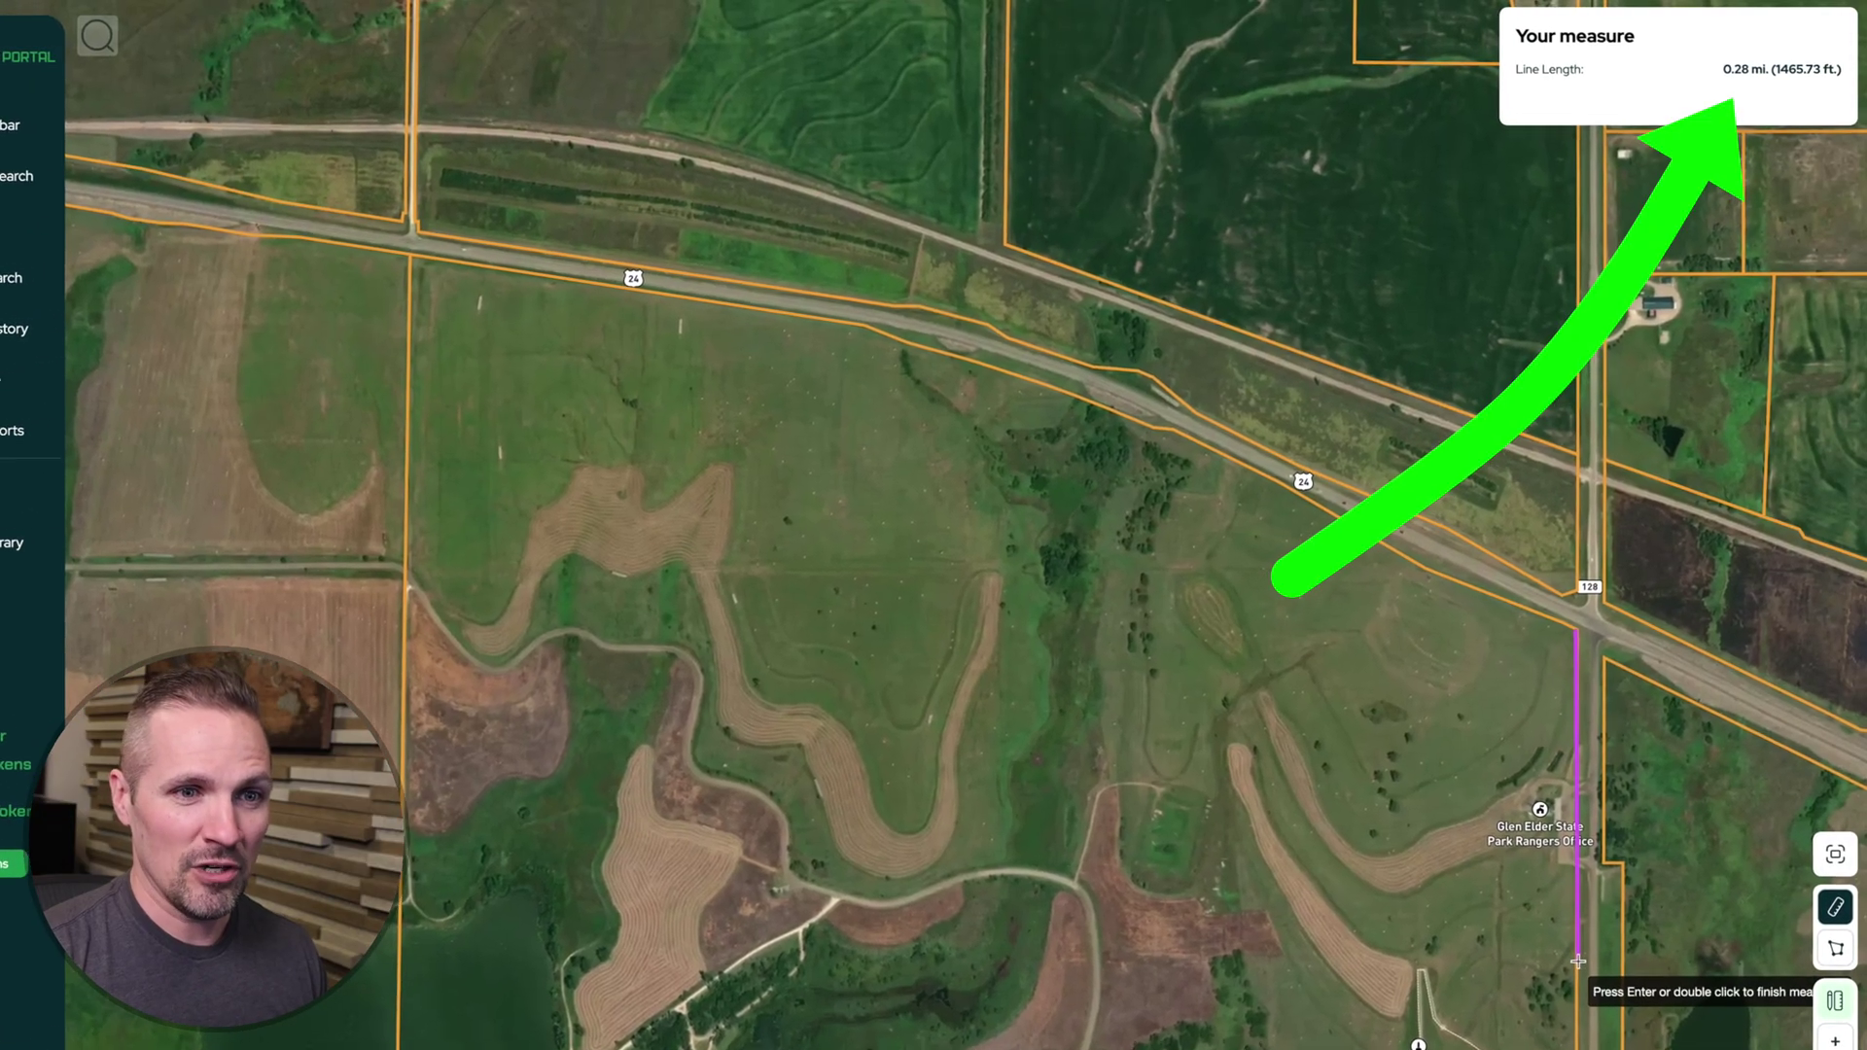
click(1584, 930)
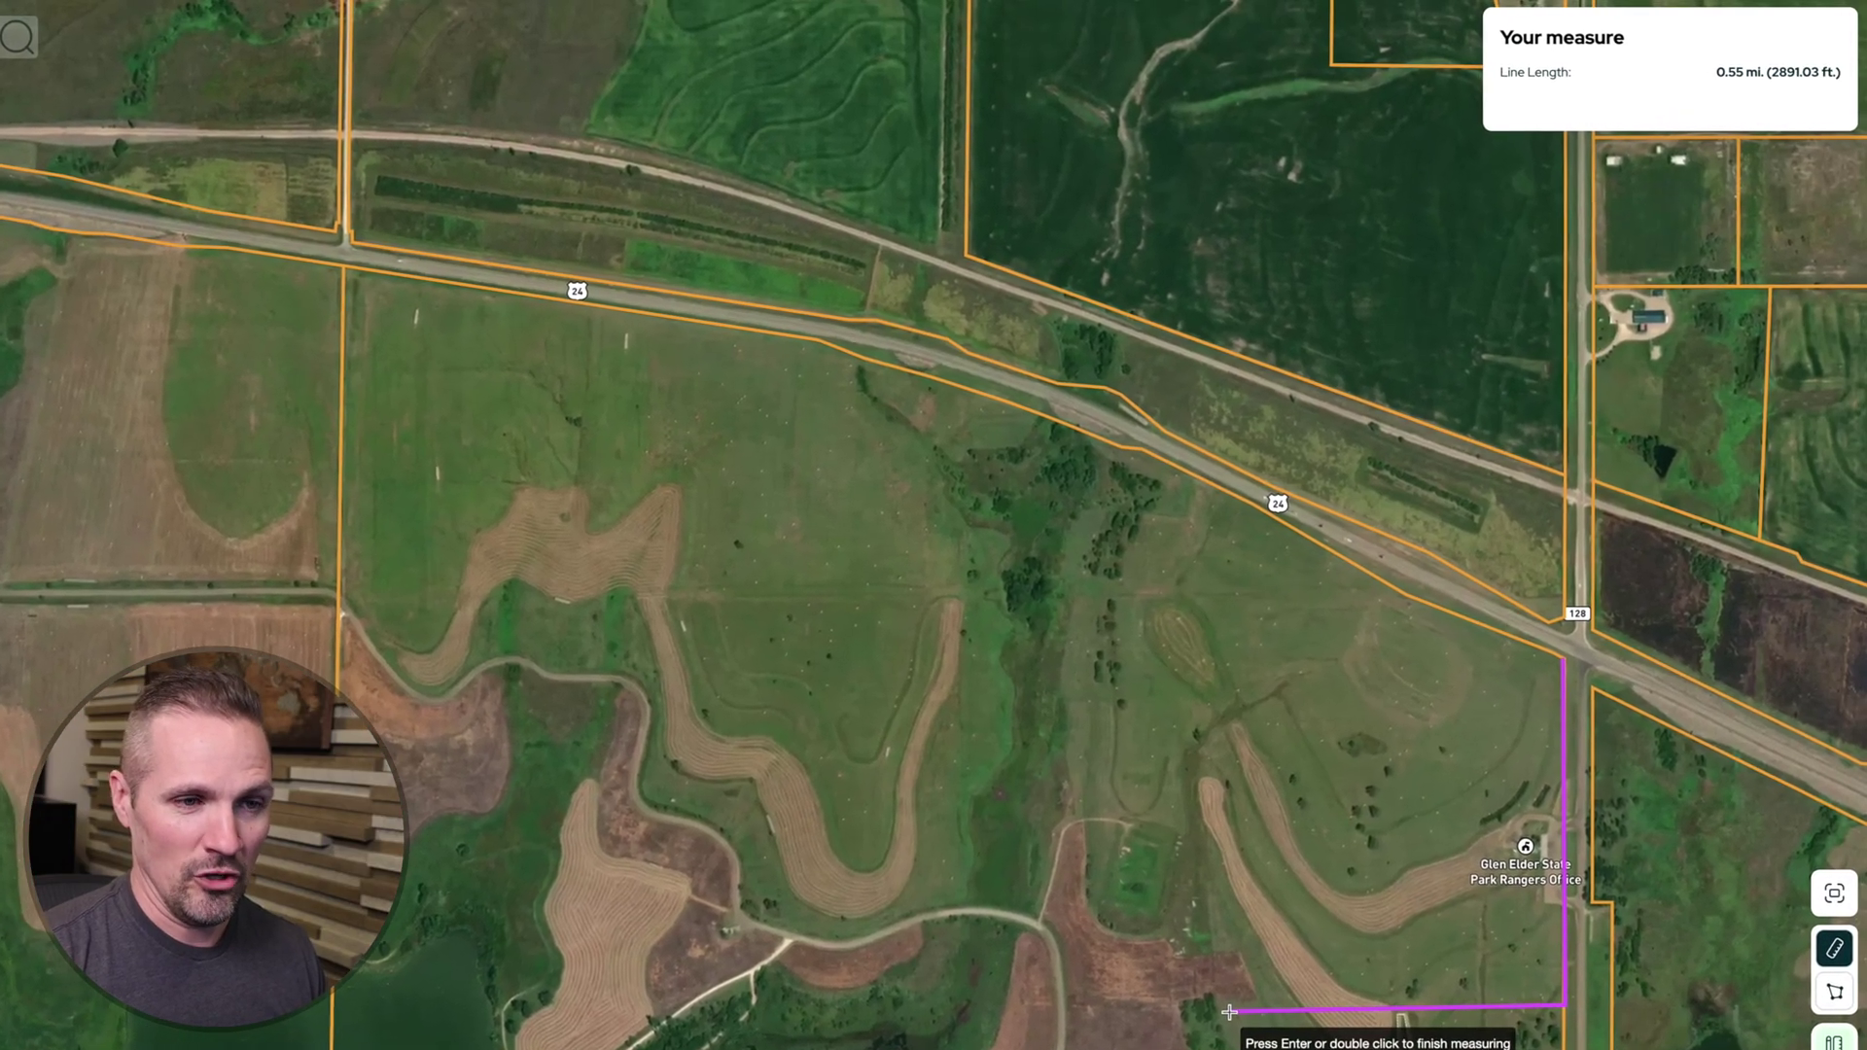
click(1225, 1017)
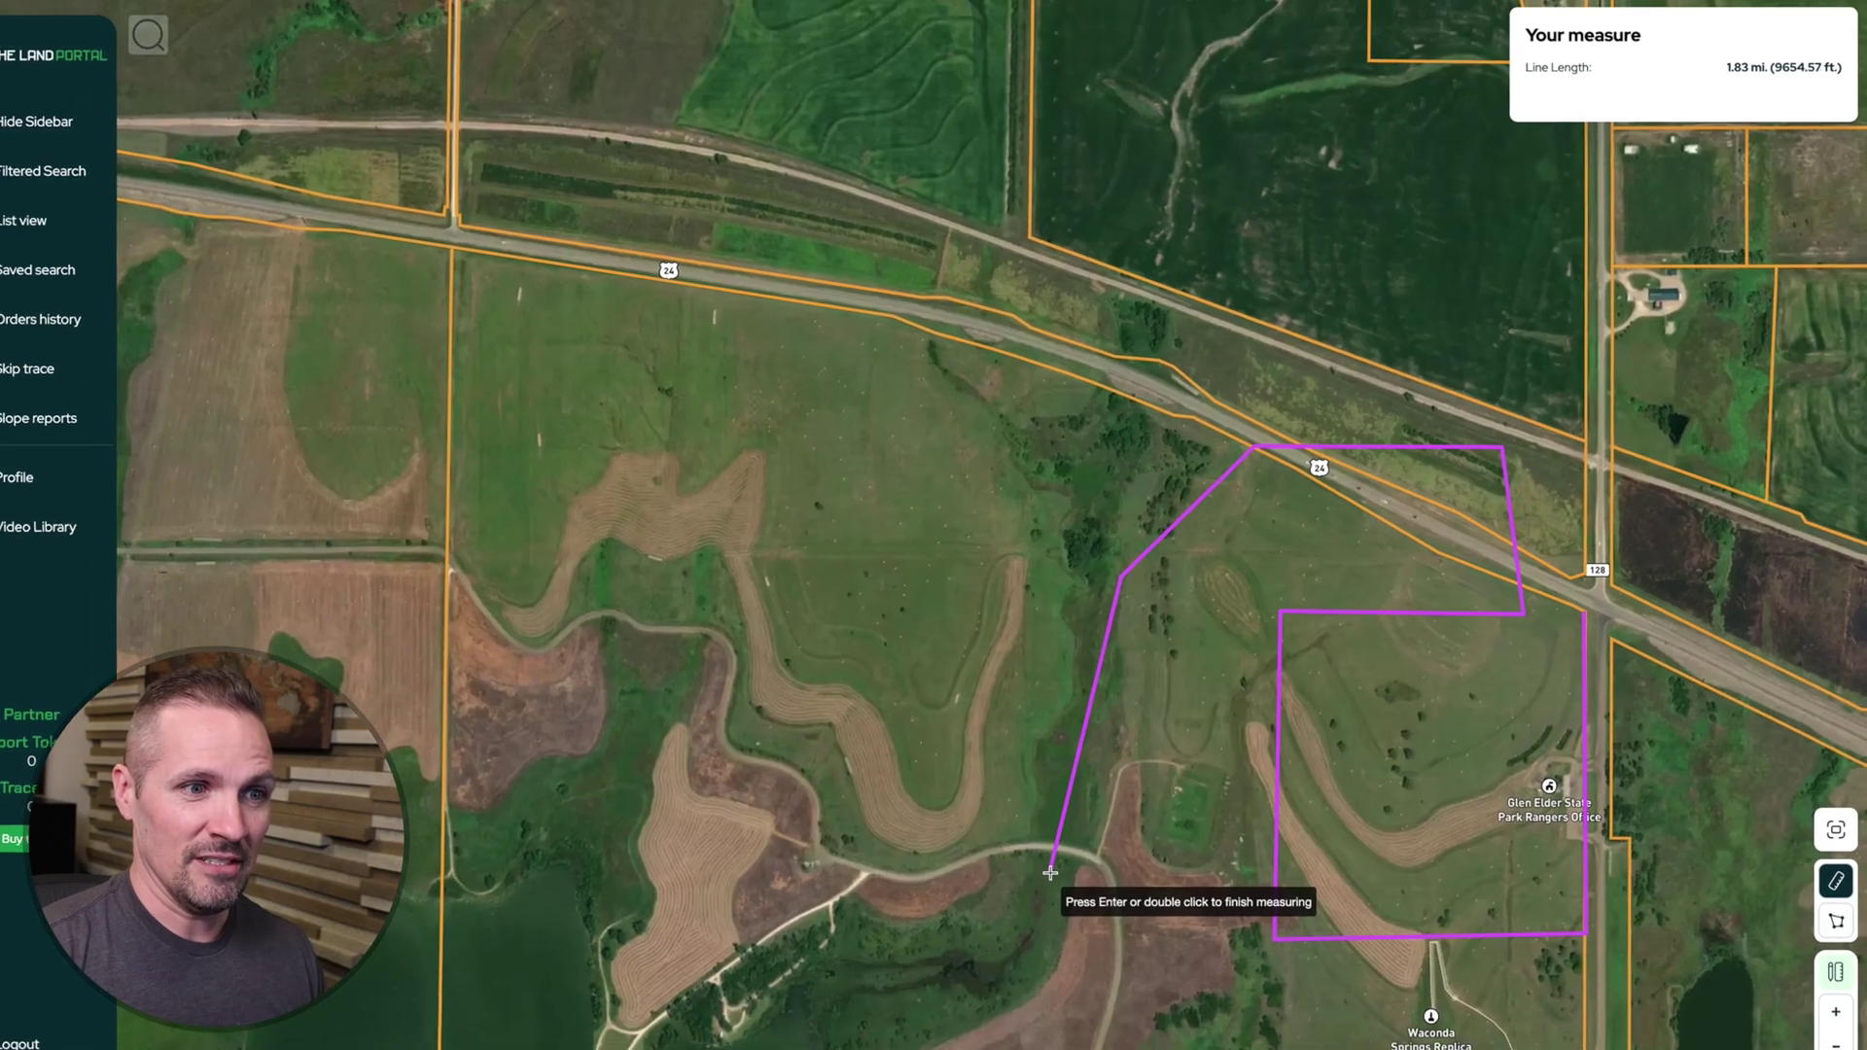
double_click(983, 946)
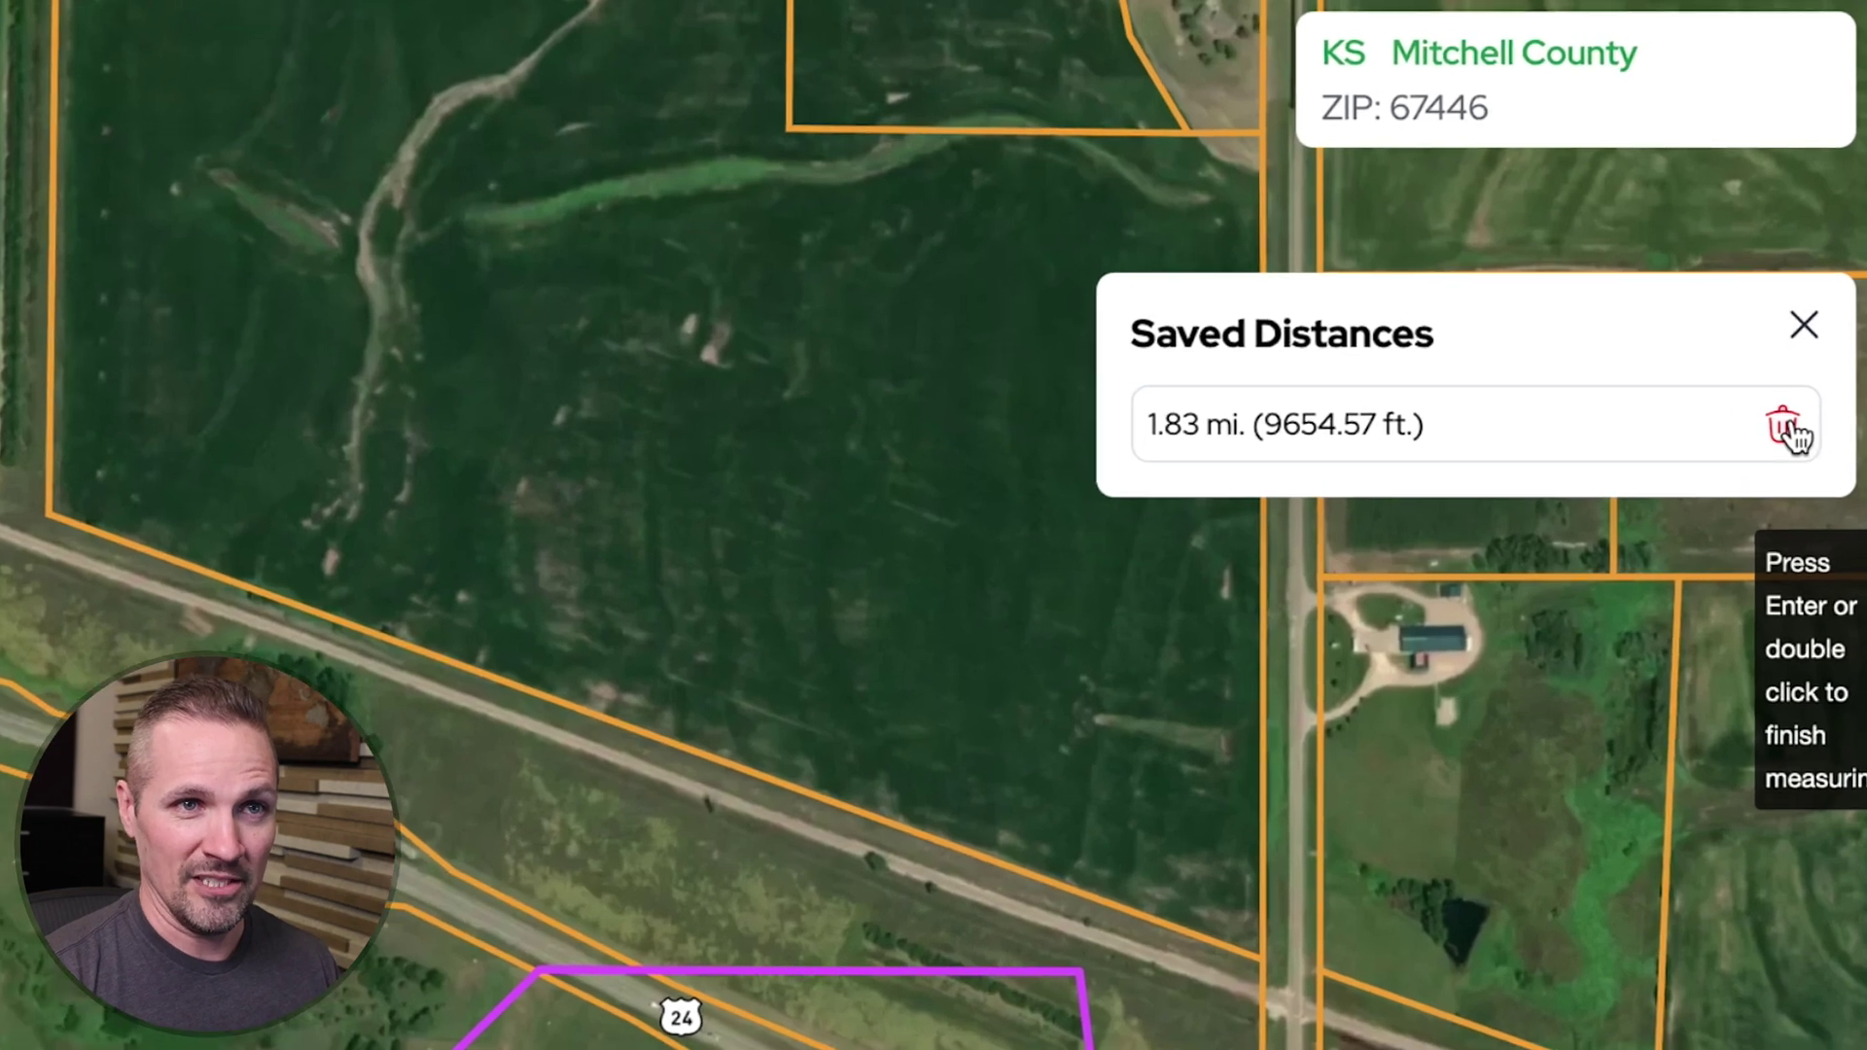
Step: Delete the saved 1.83 mi distance and switch to the polygon area tool
click(1785, 427)
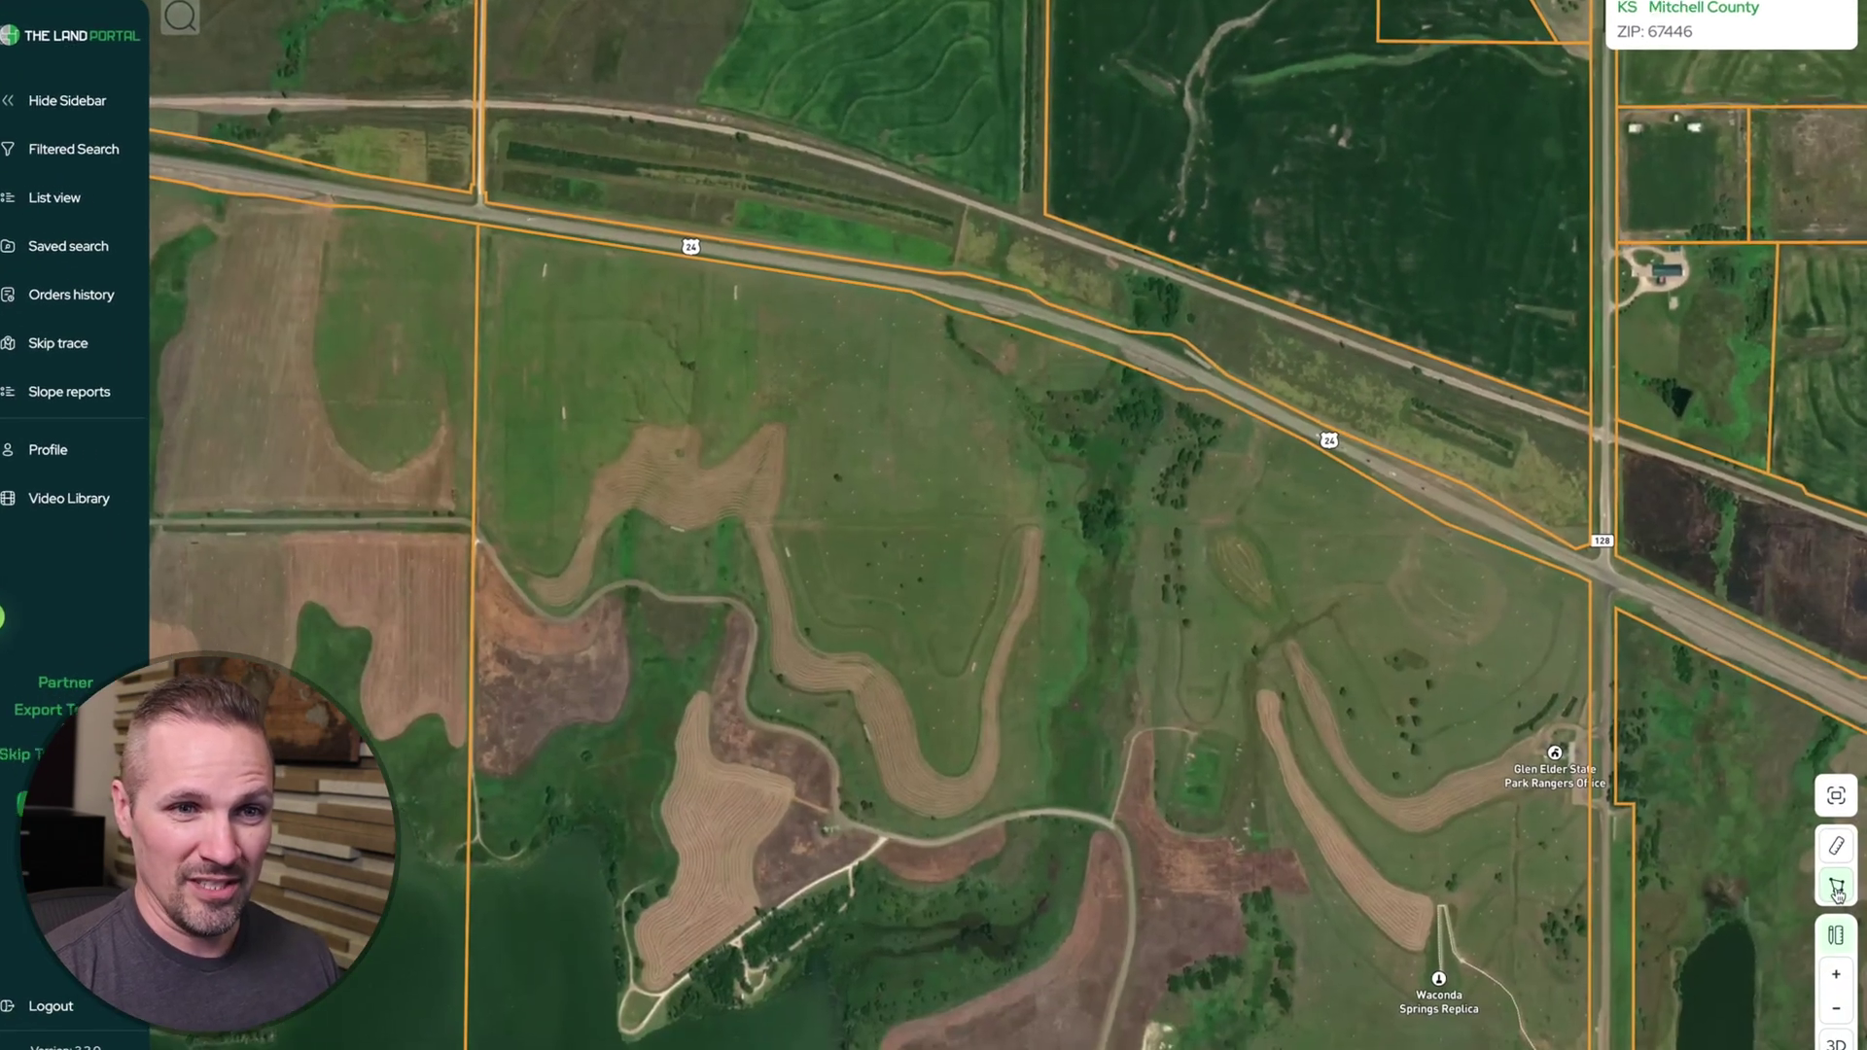
click(1835, 888)
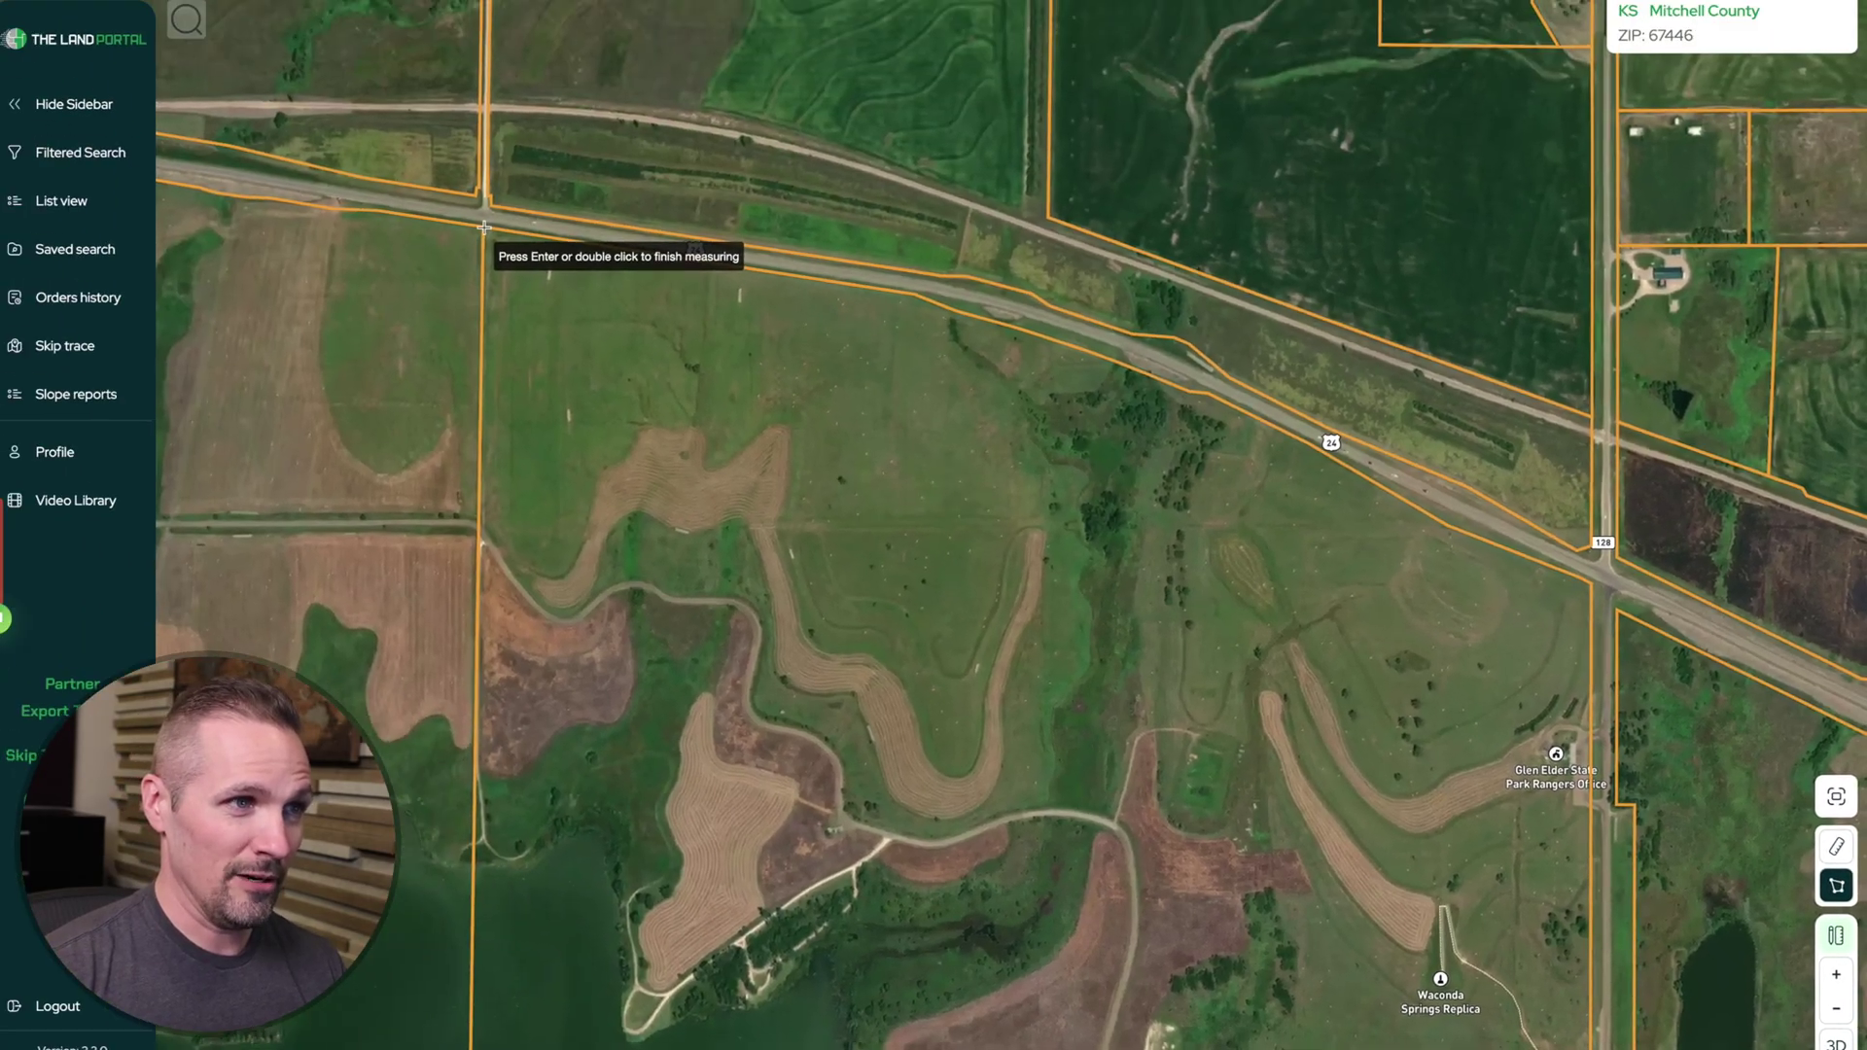
Step: Place three corners of a rectangular area on the field south of highway 24, reaching 63.82 acres
click(484, 226)
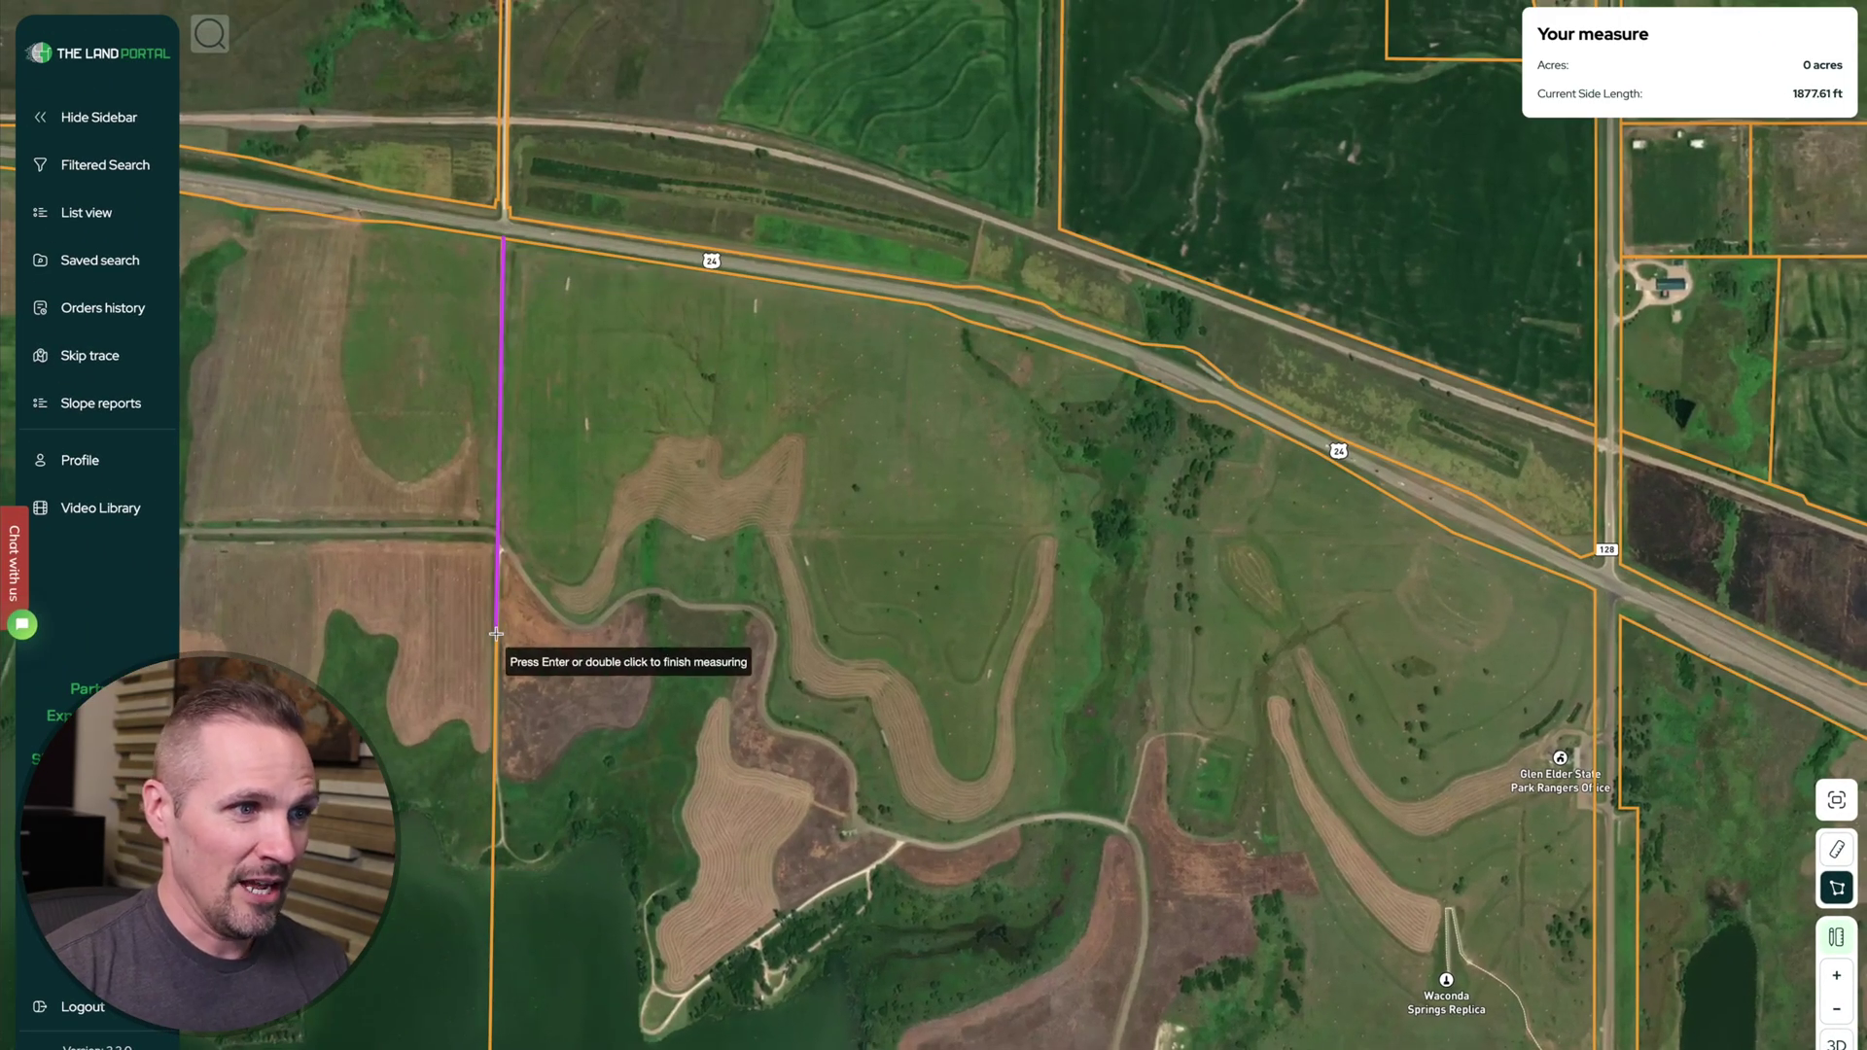
click(496, 633)
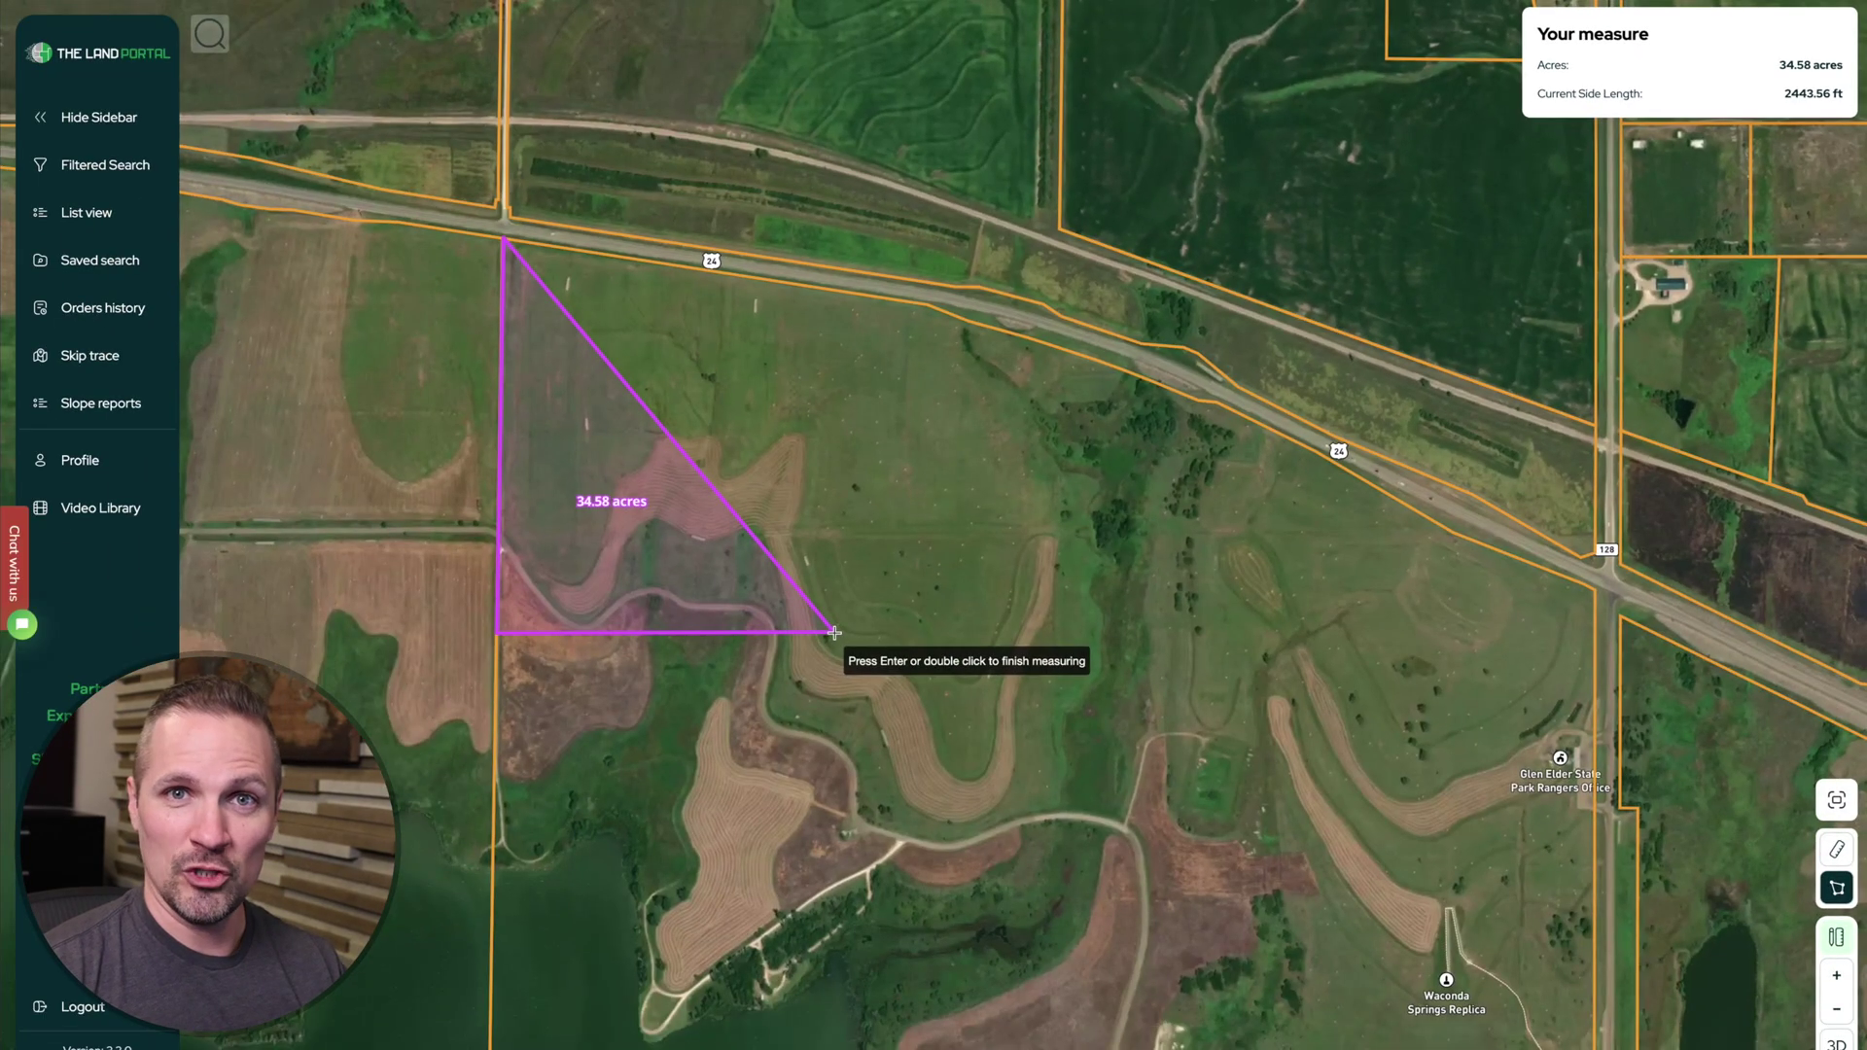
click(834, 633)
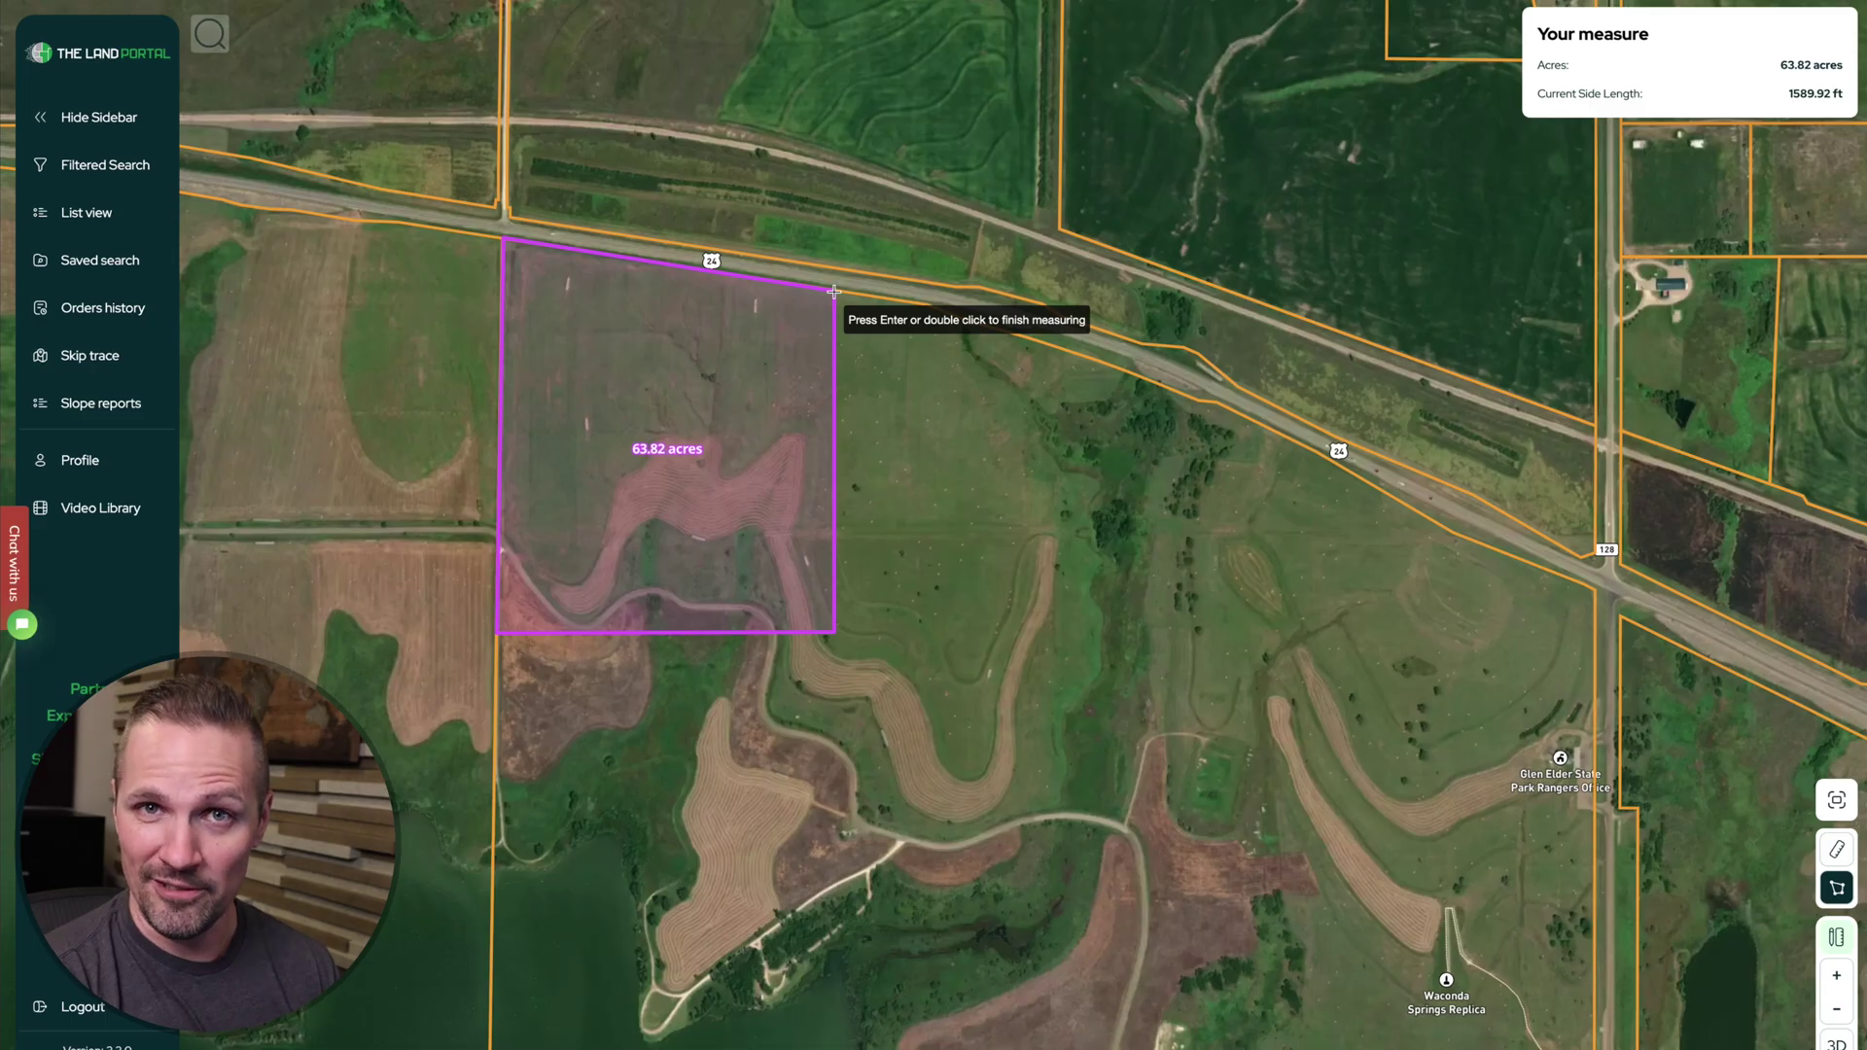
Step: Close the 63.82-acre polygon, then outline and save a 65.31-acre L-shaped area along its east and south edges
double_click(833, 290)
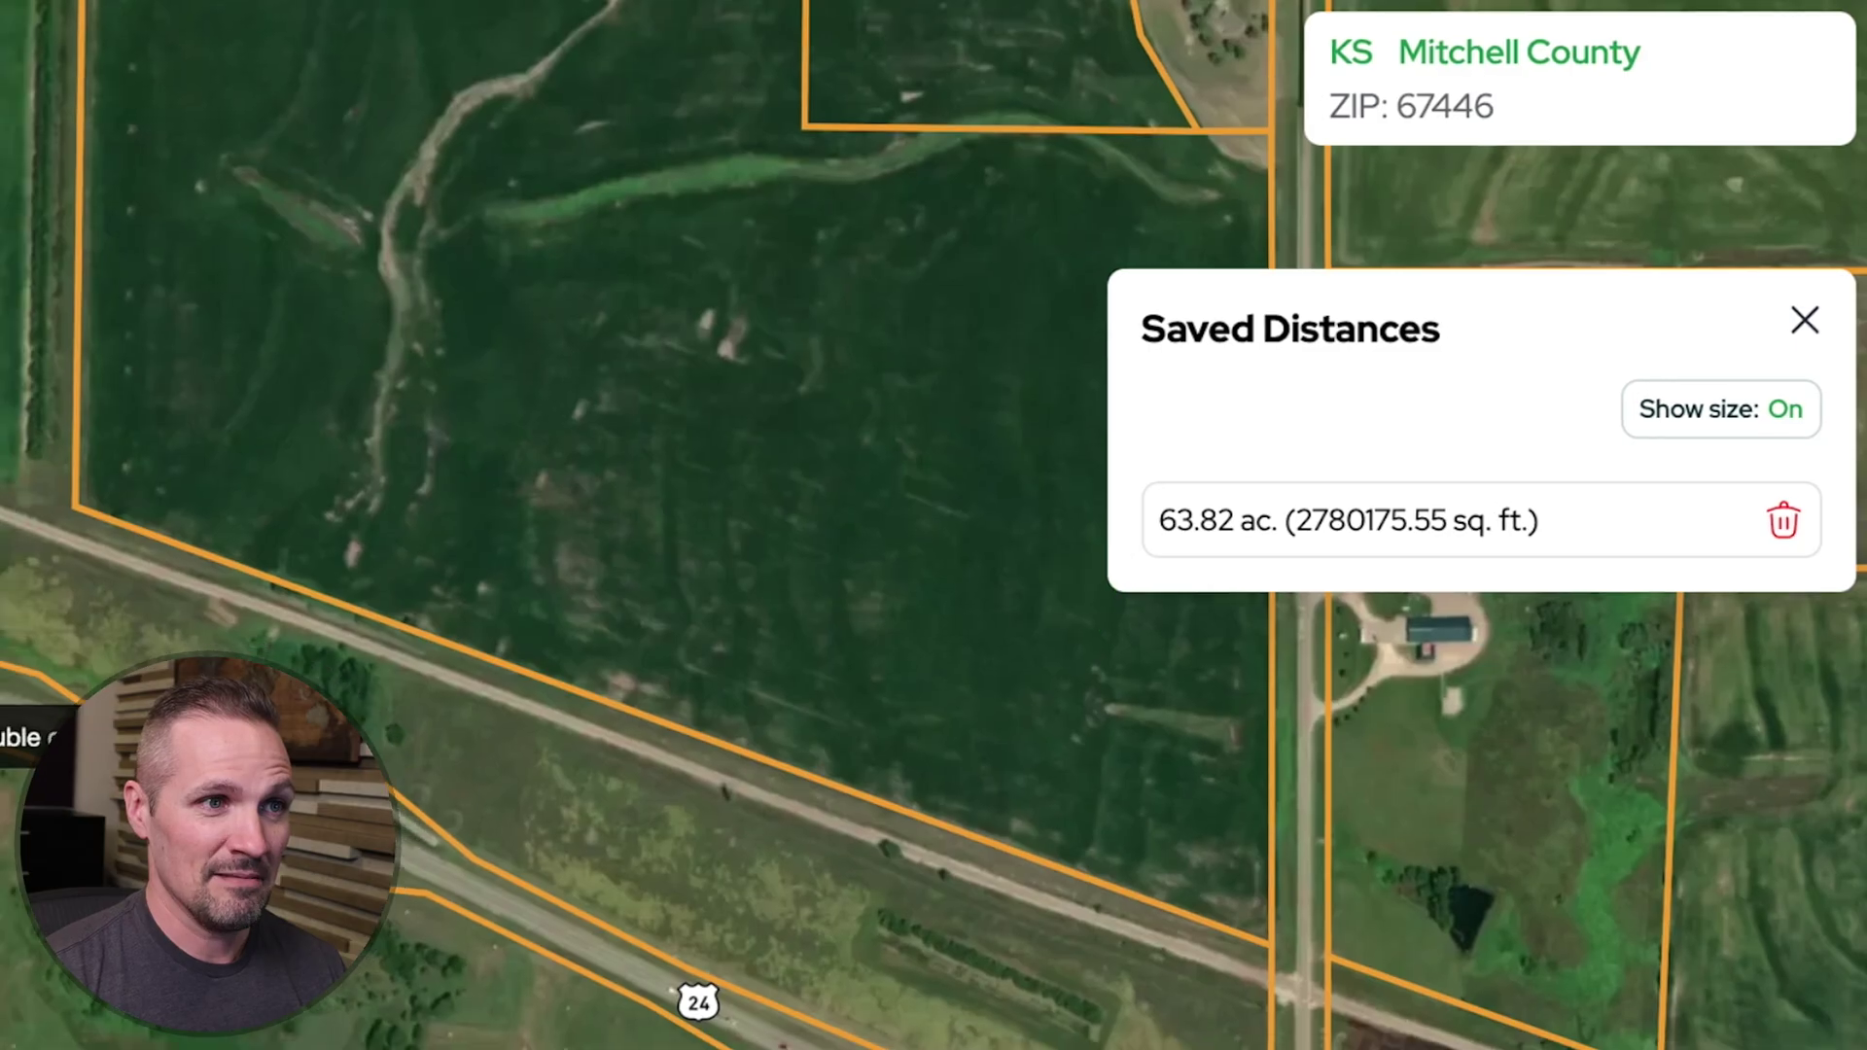
click(102, 583)
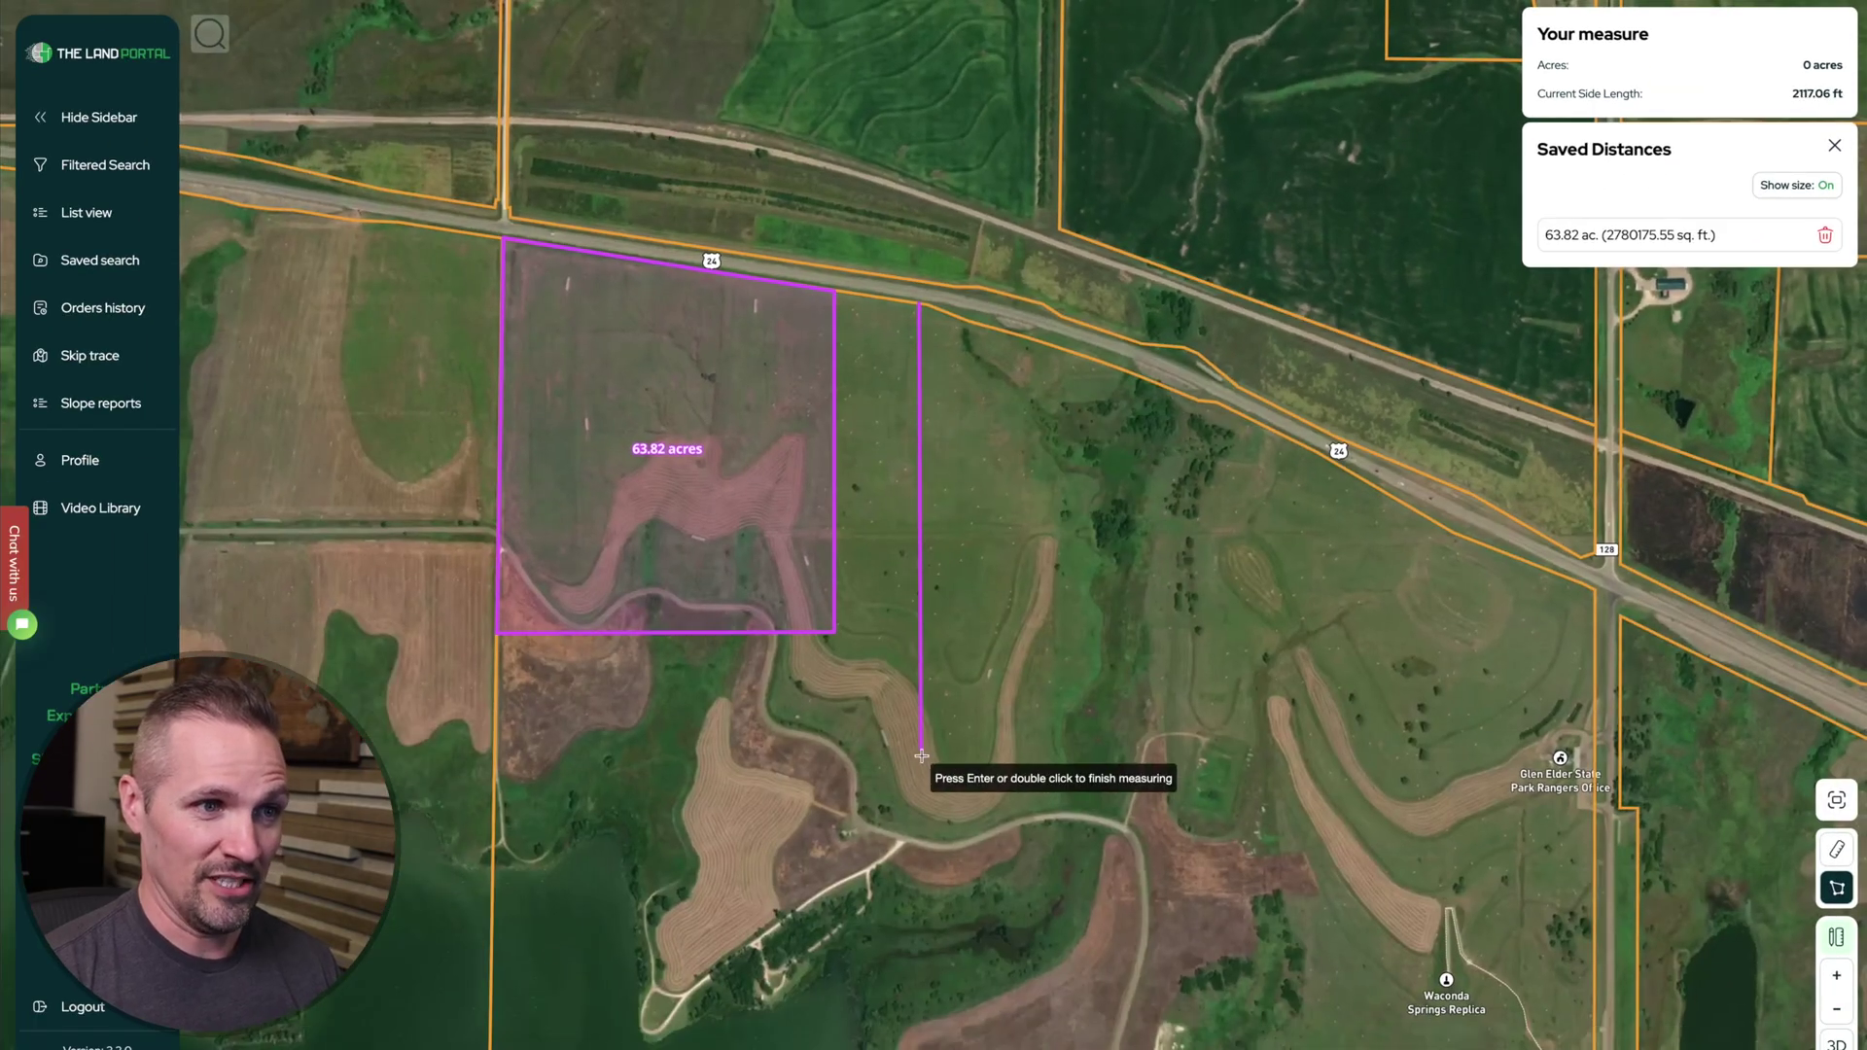
click(929, 856)
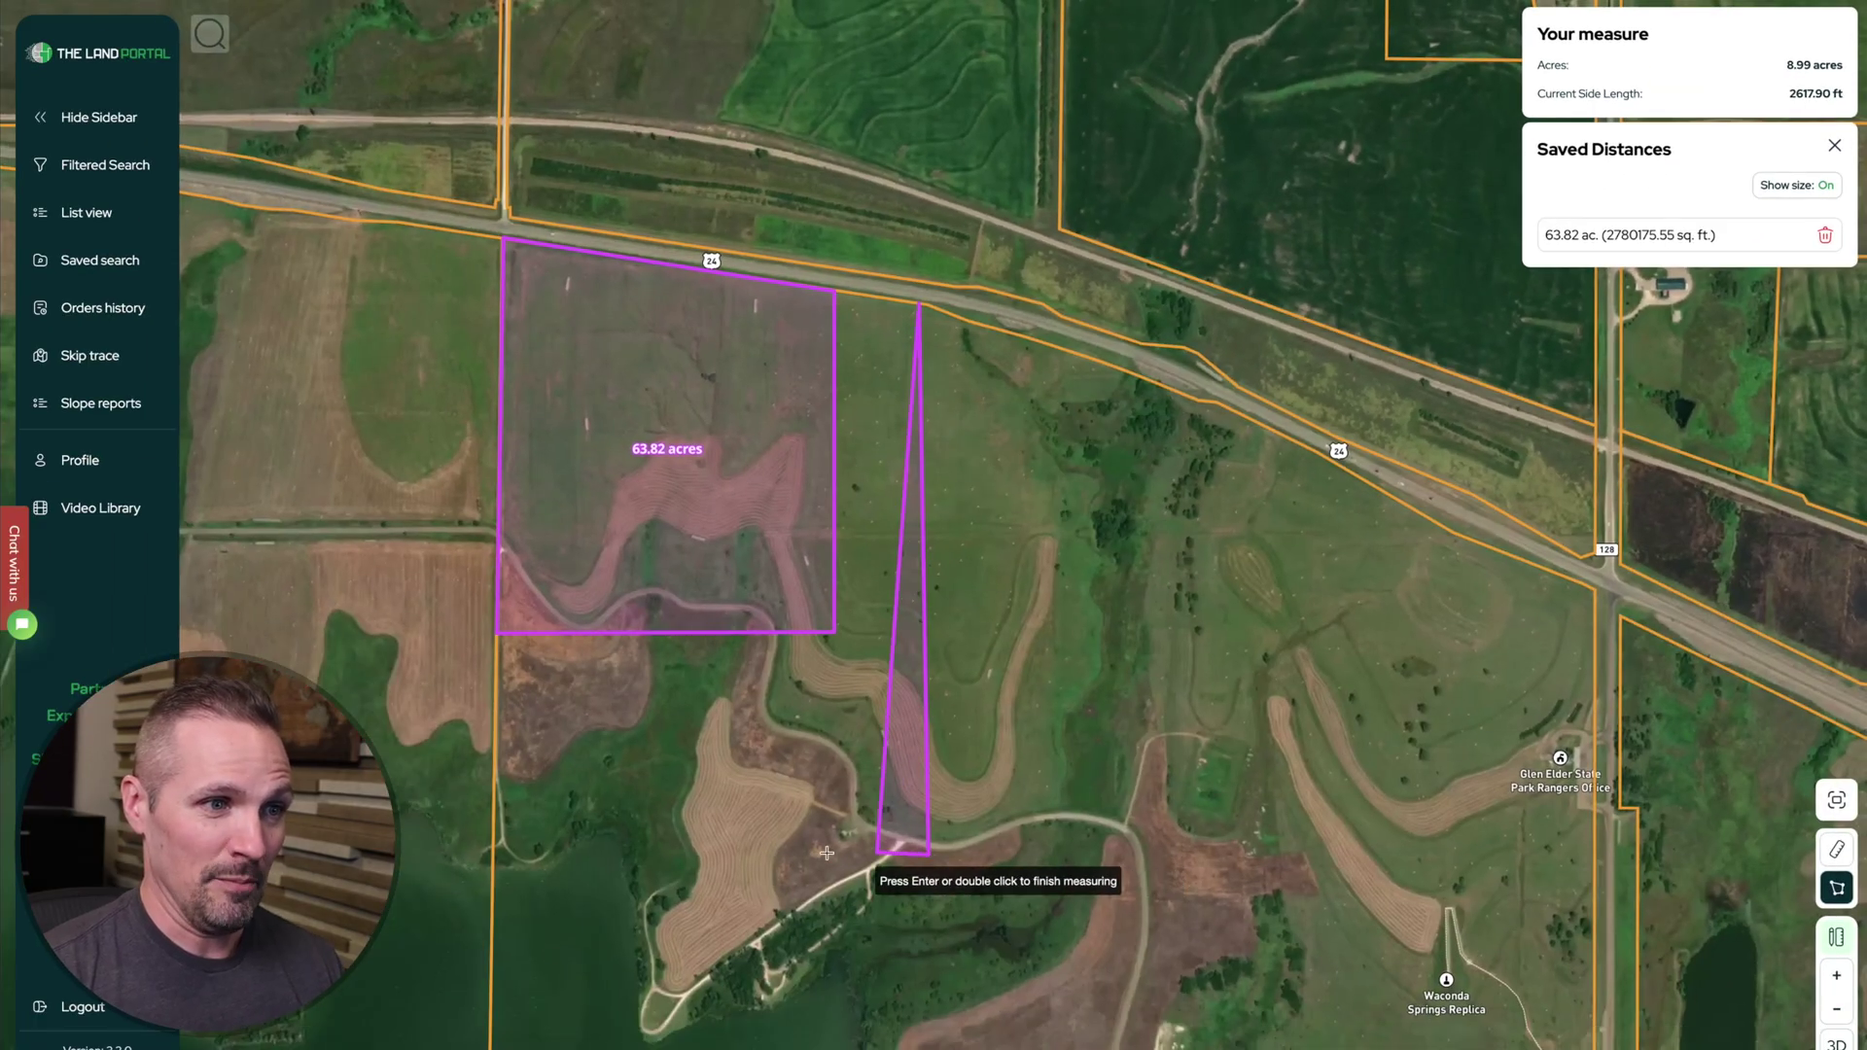
click(494, 862)
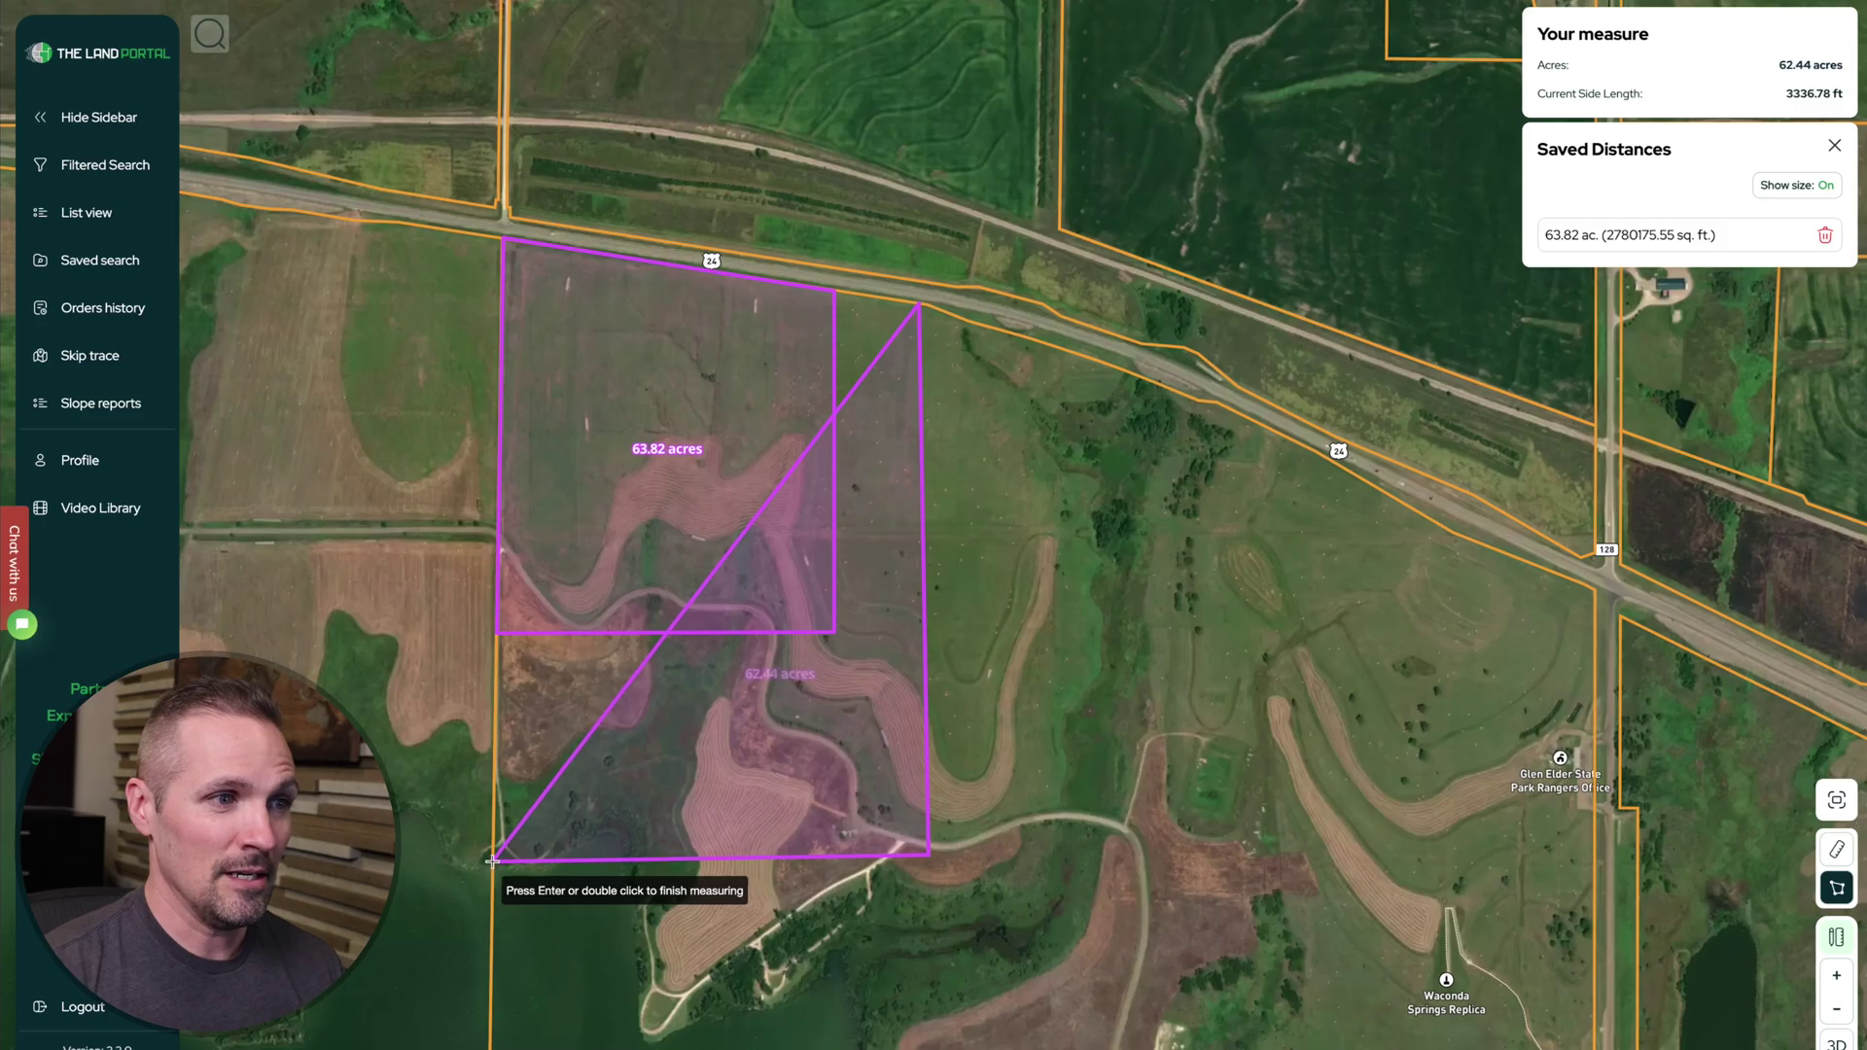
click(496, 633)
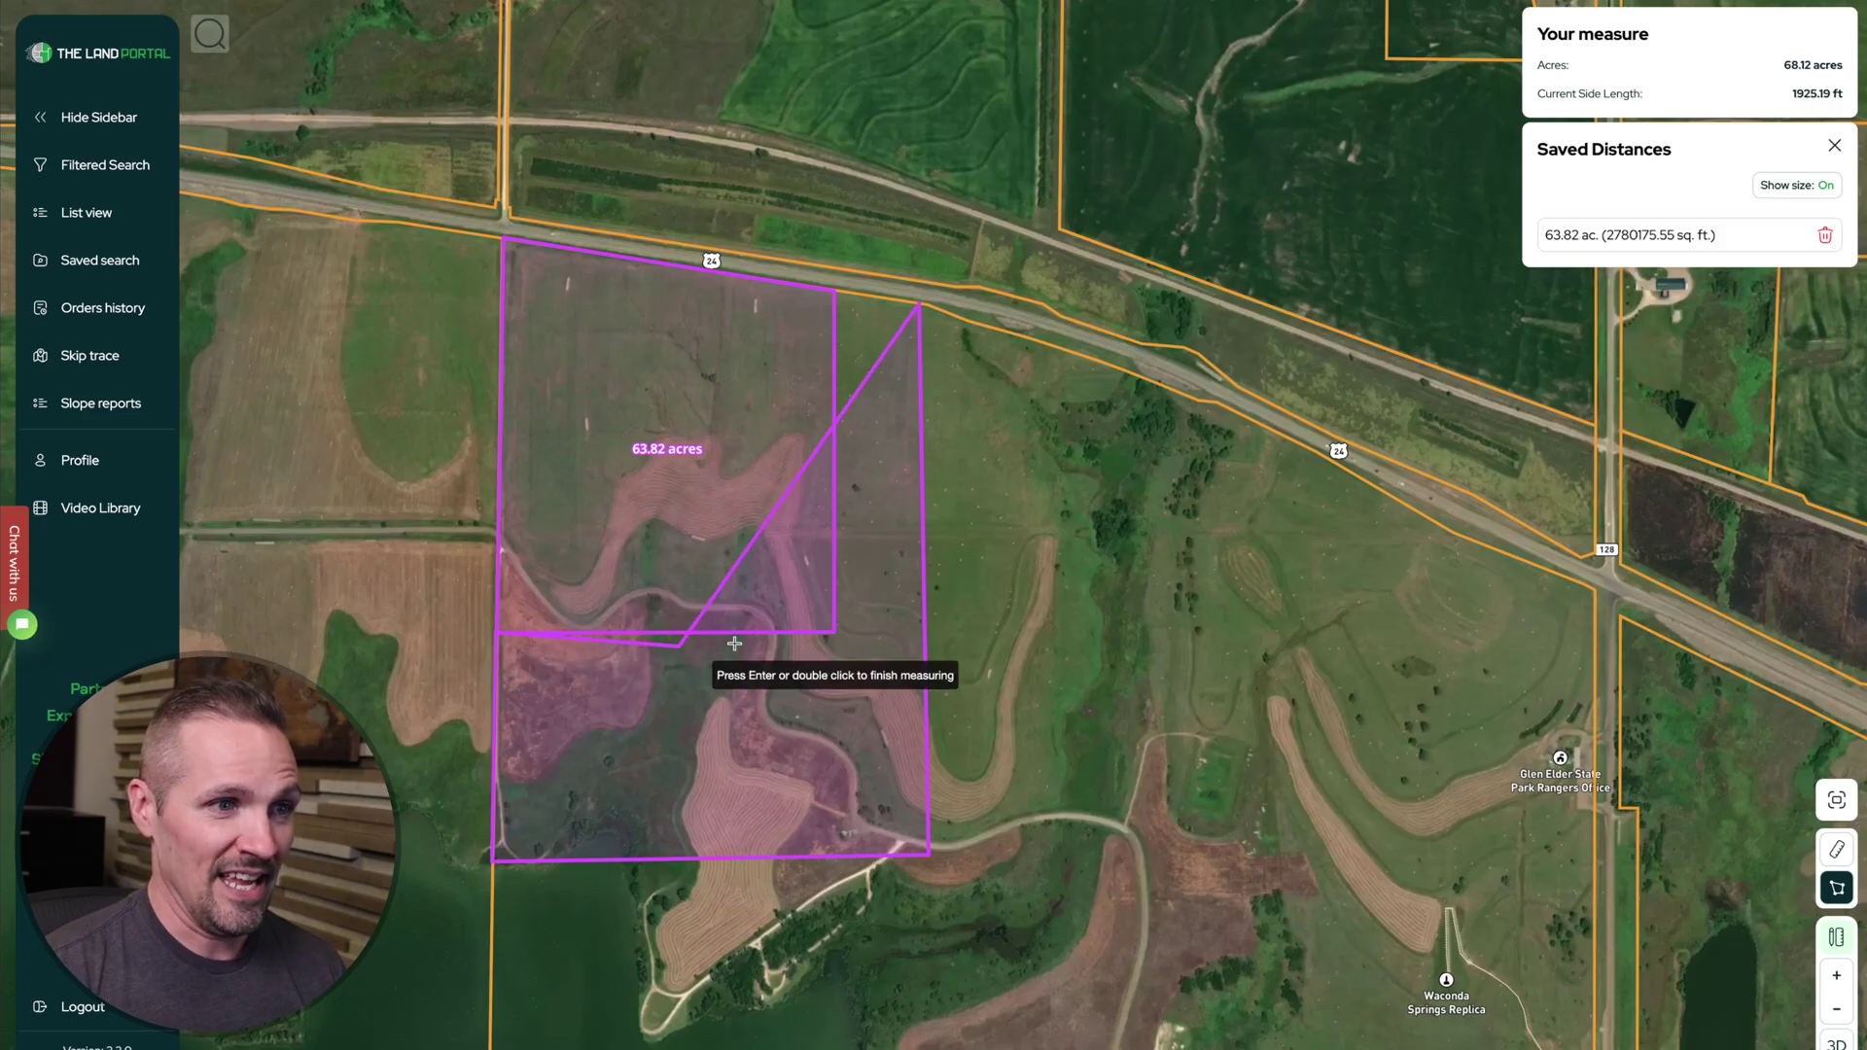
click(837, 633)
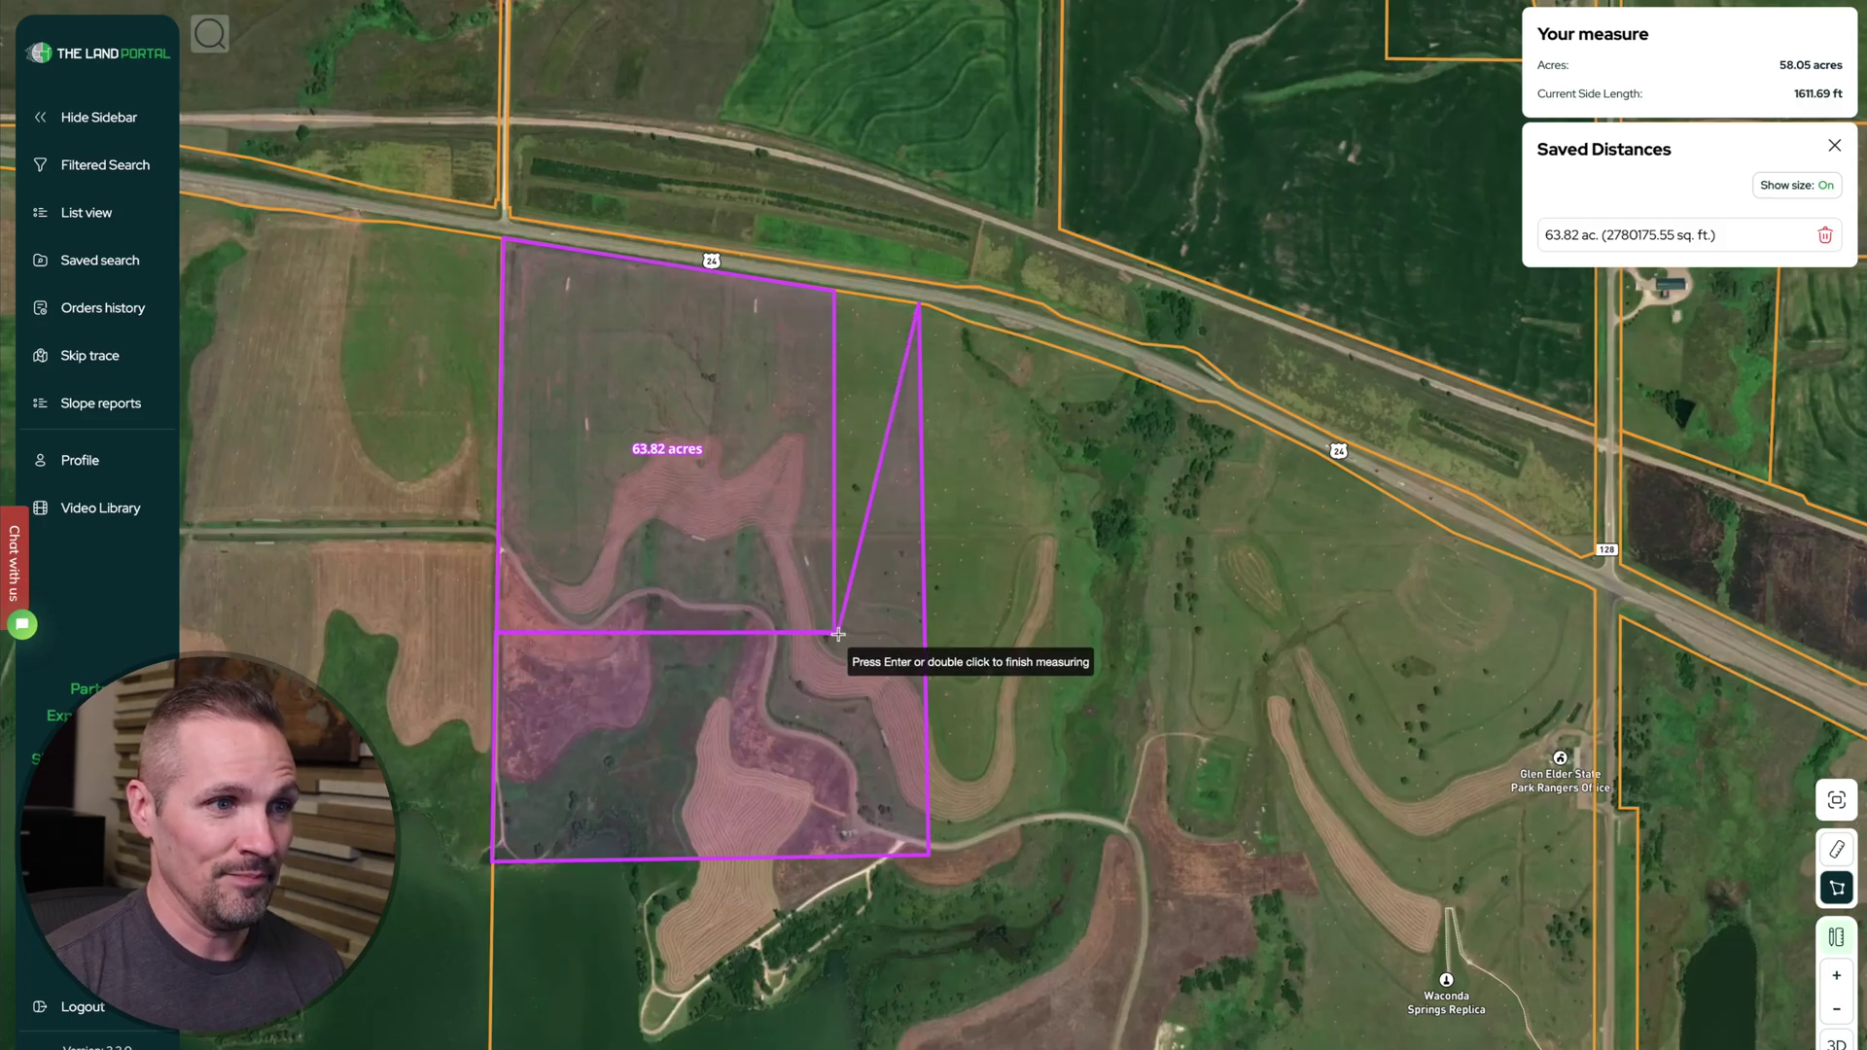
double_click(838, 302)
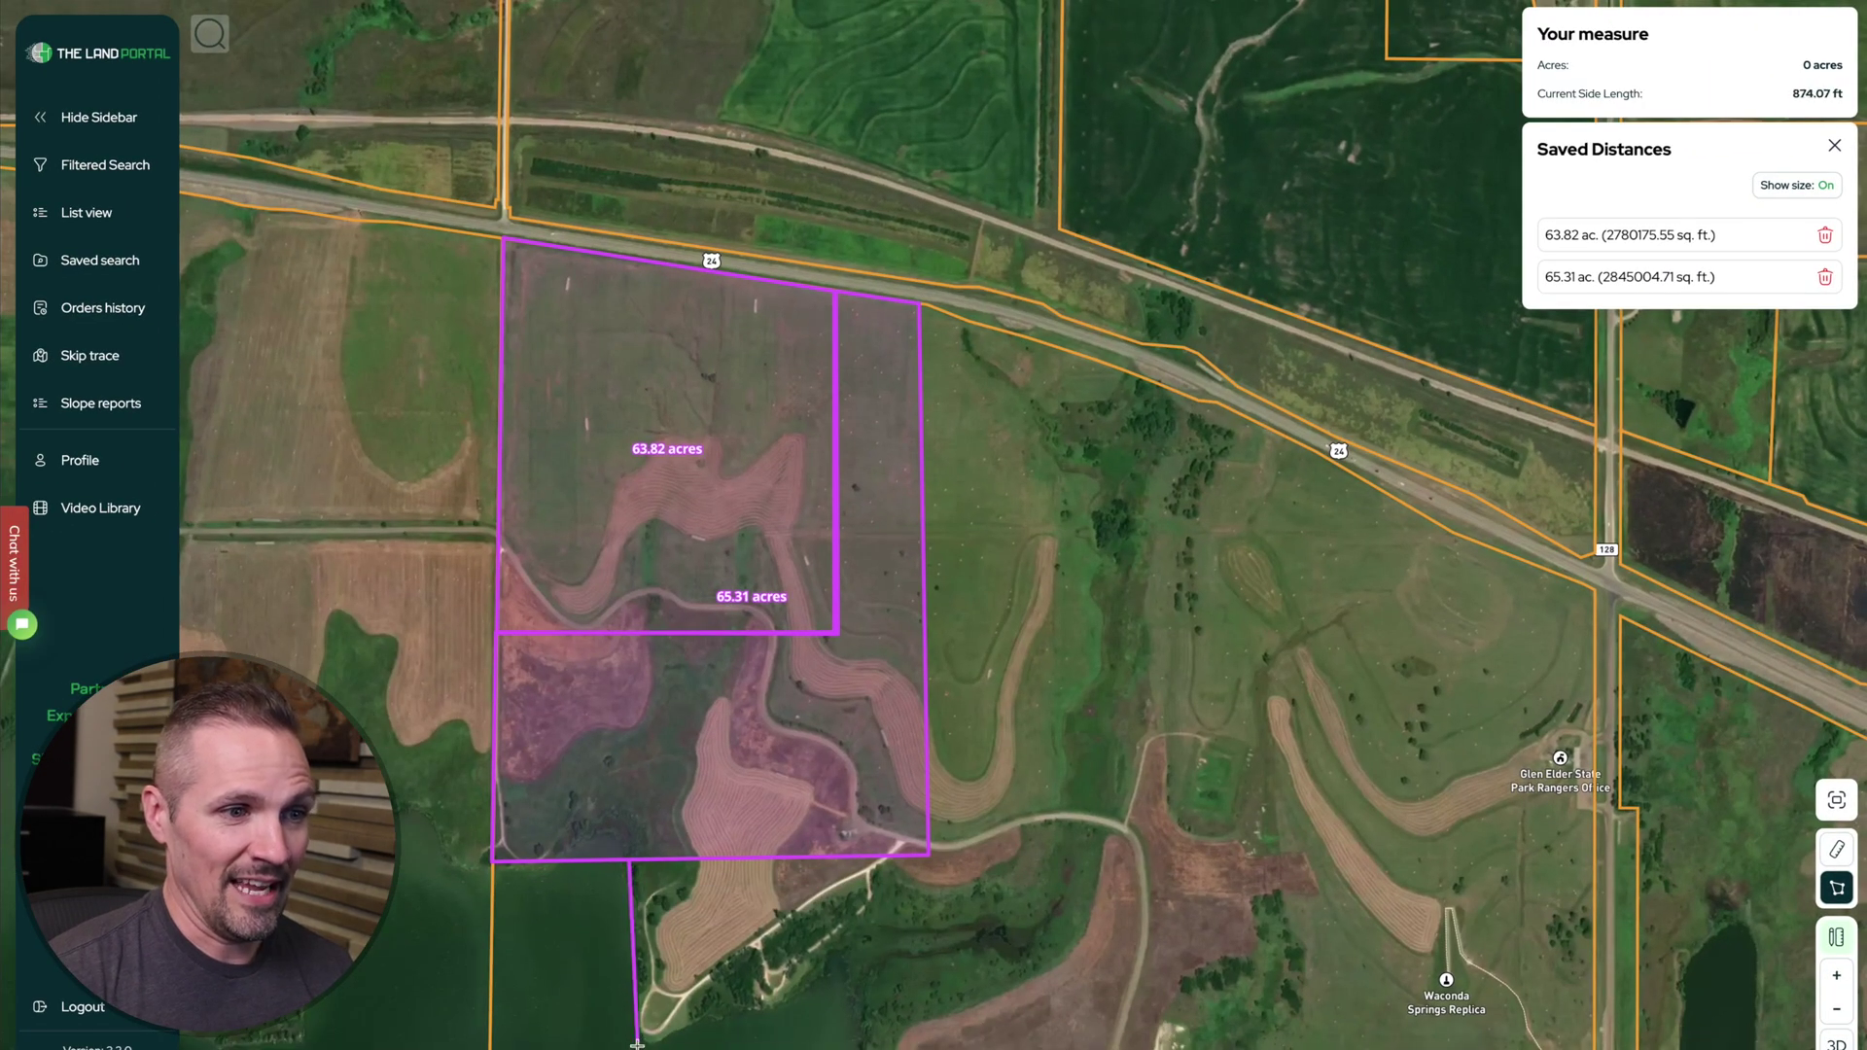
Step: Outline the parcel southeast of the first two areas up to the highway, saving it as 96.82 ac
click(637, 1043)
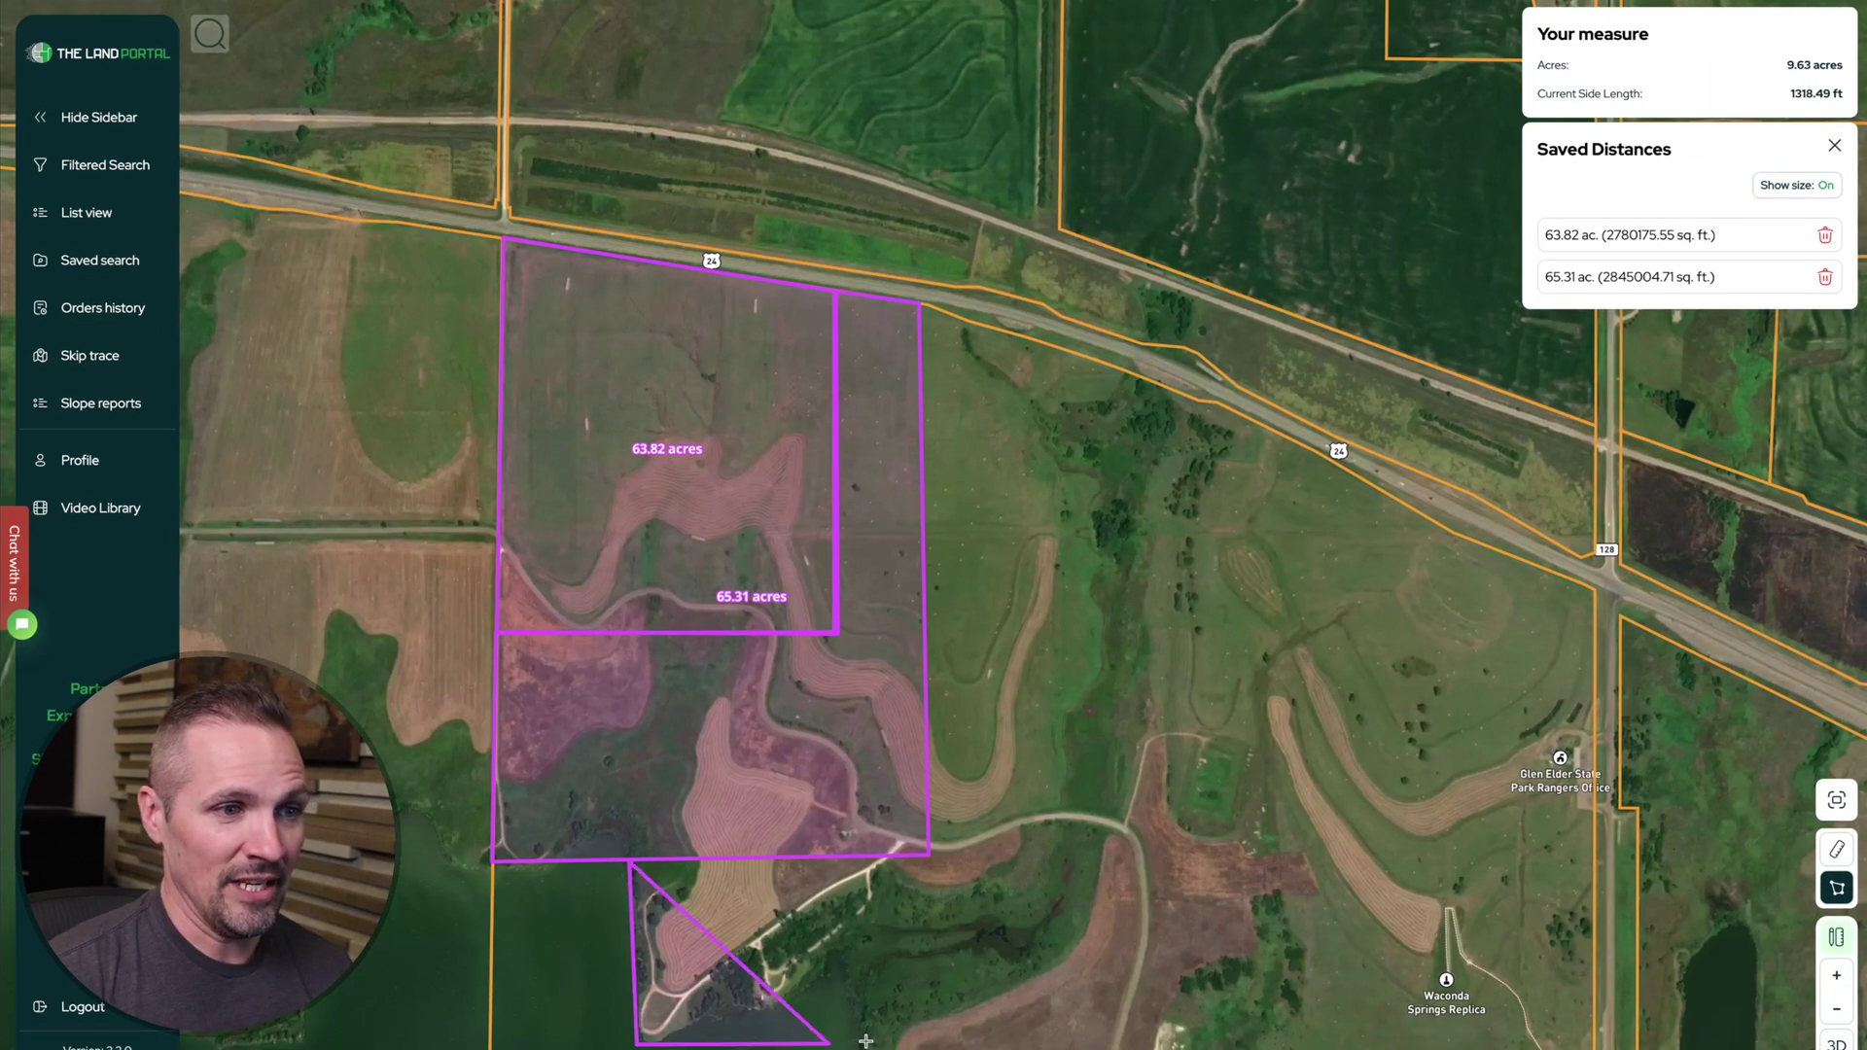
click(1125, 1021)
click(1112, 362)
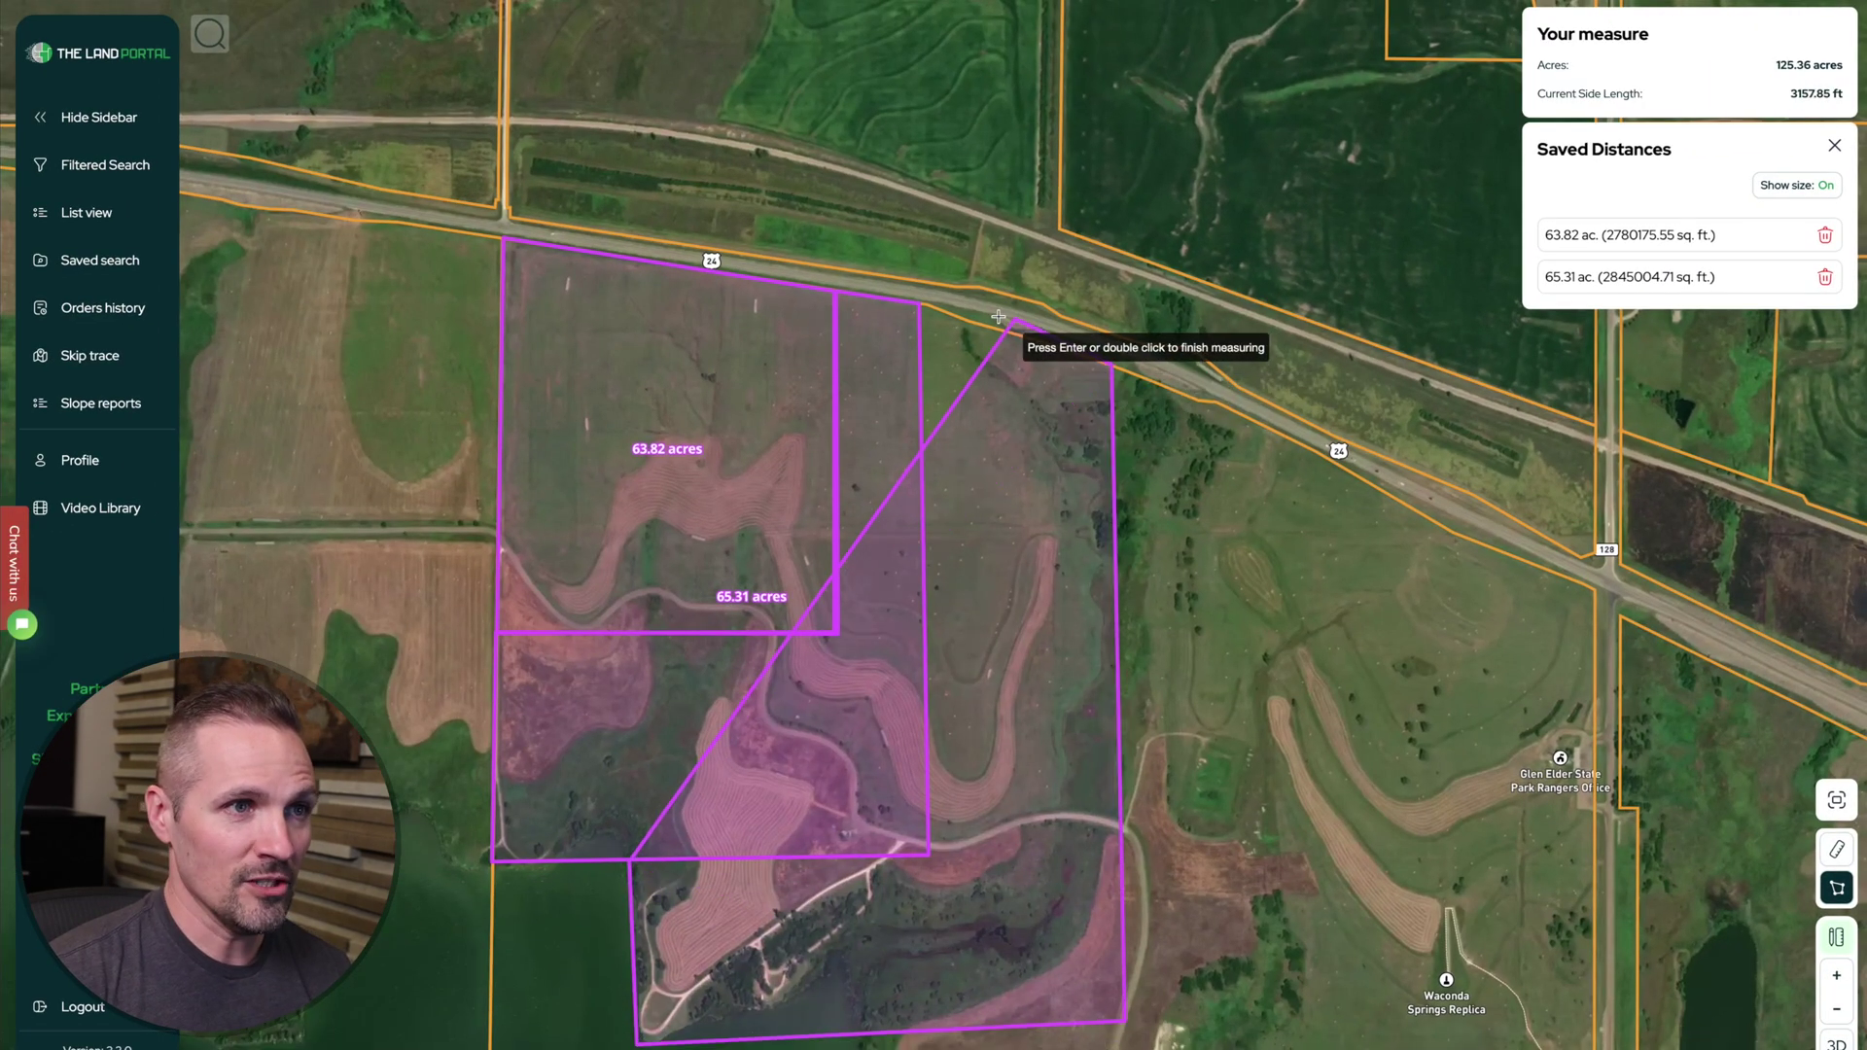
click(918, 306)
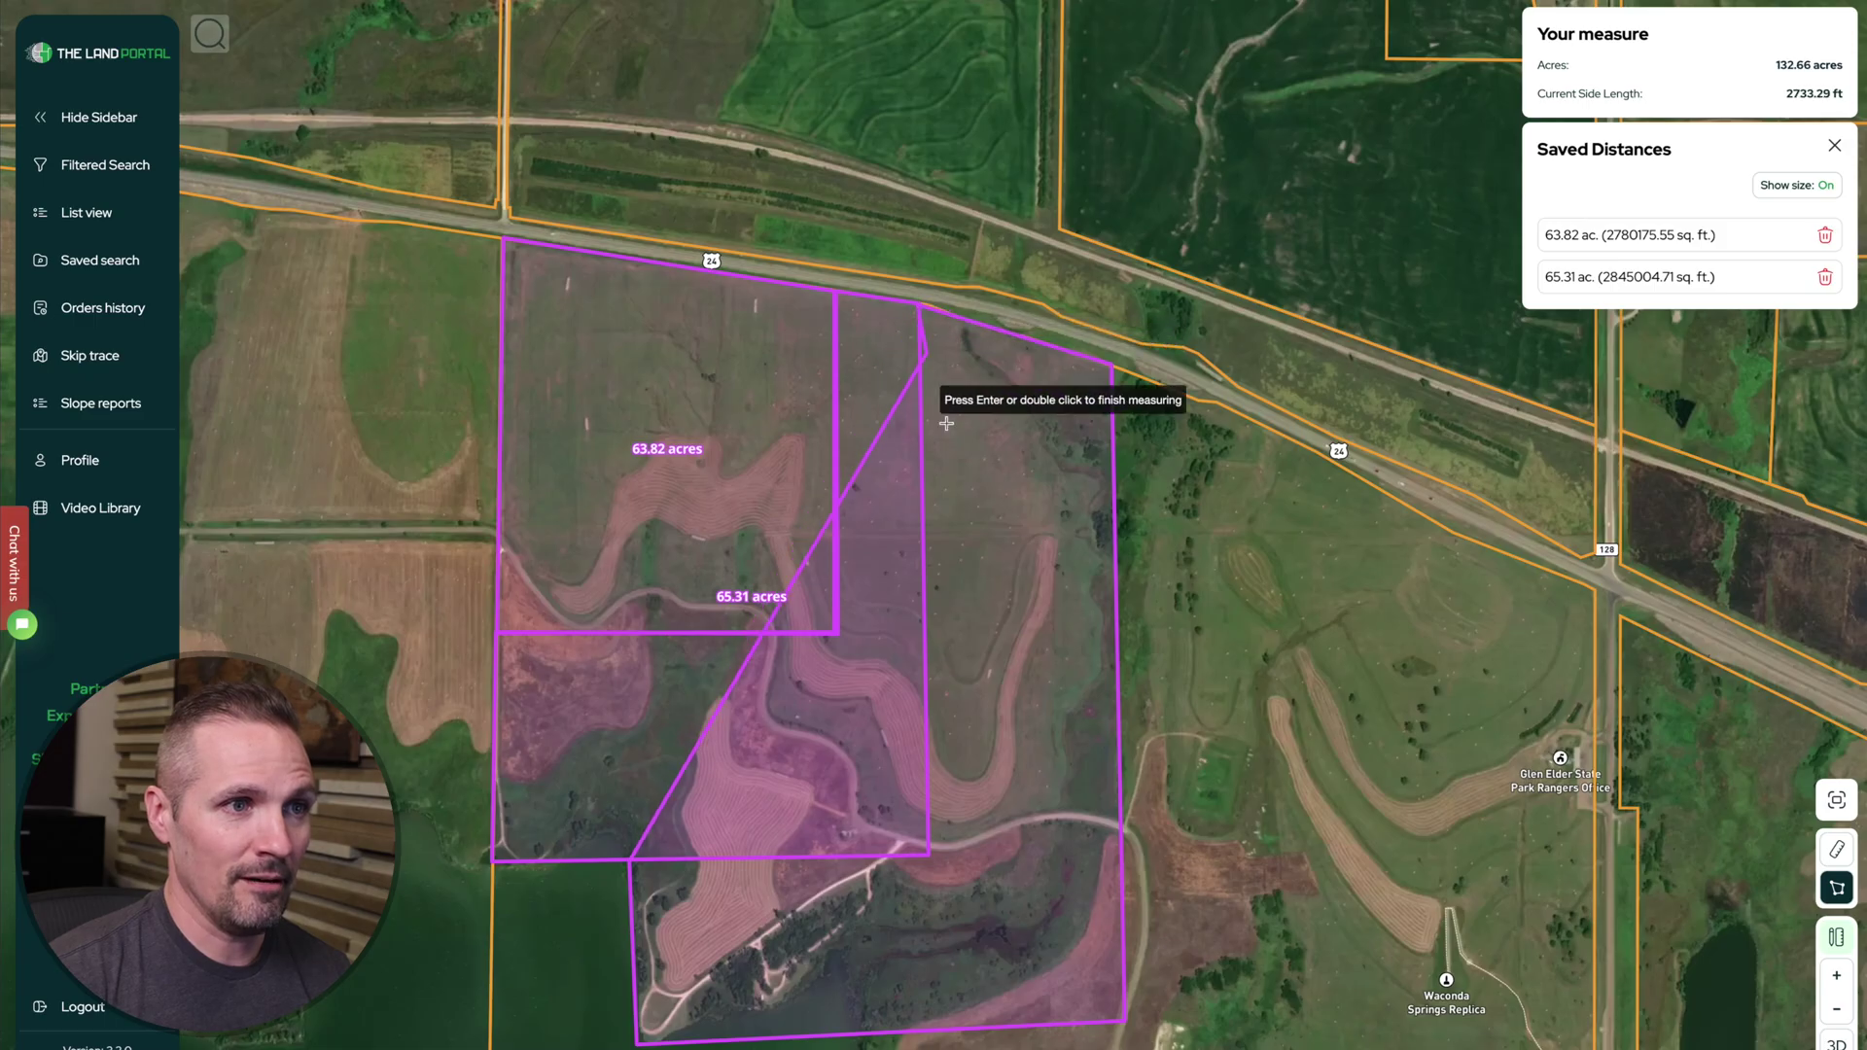
double_click(928, 855)
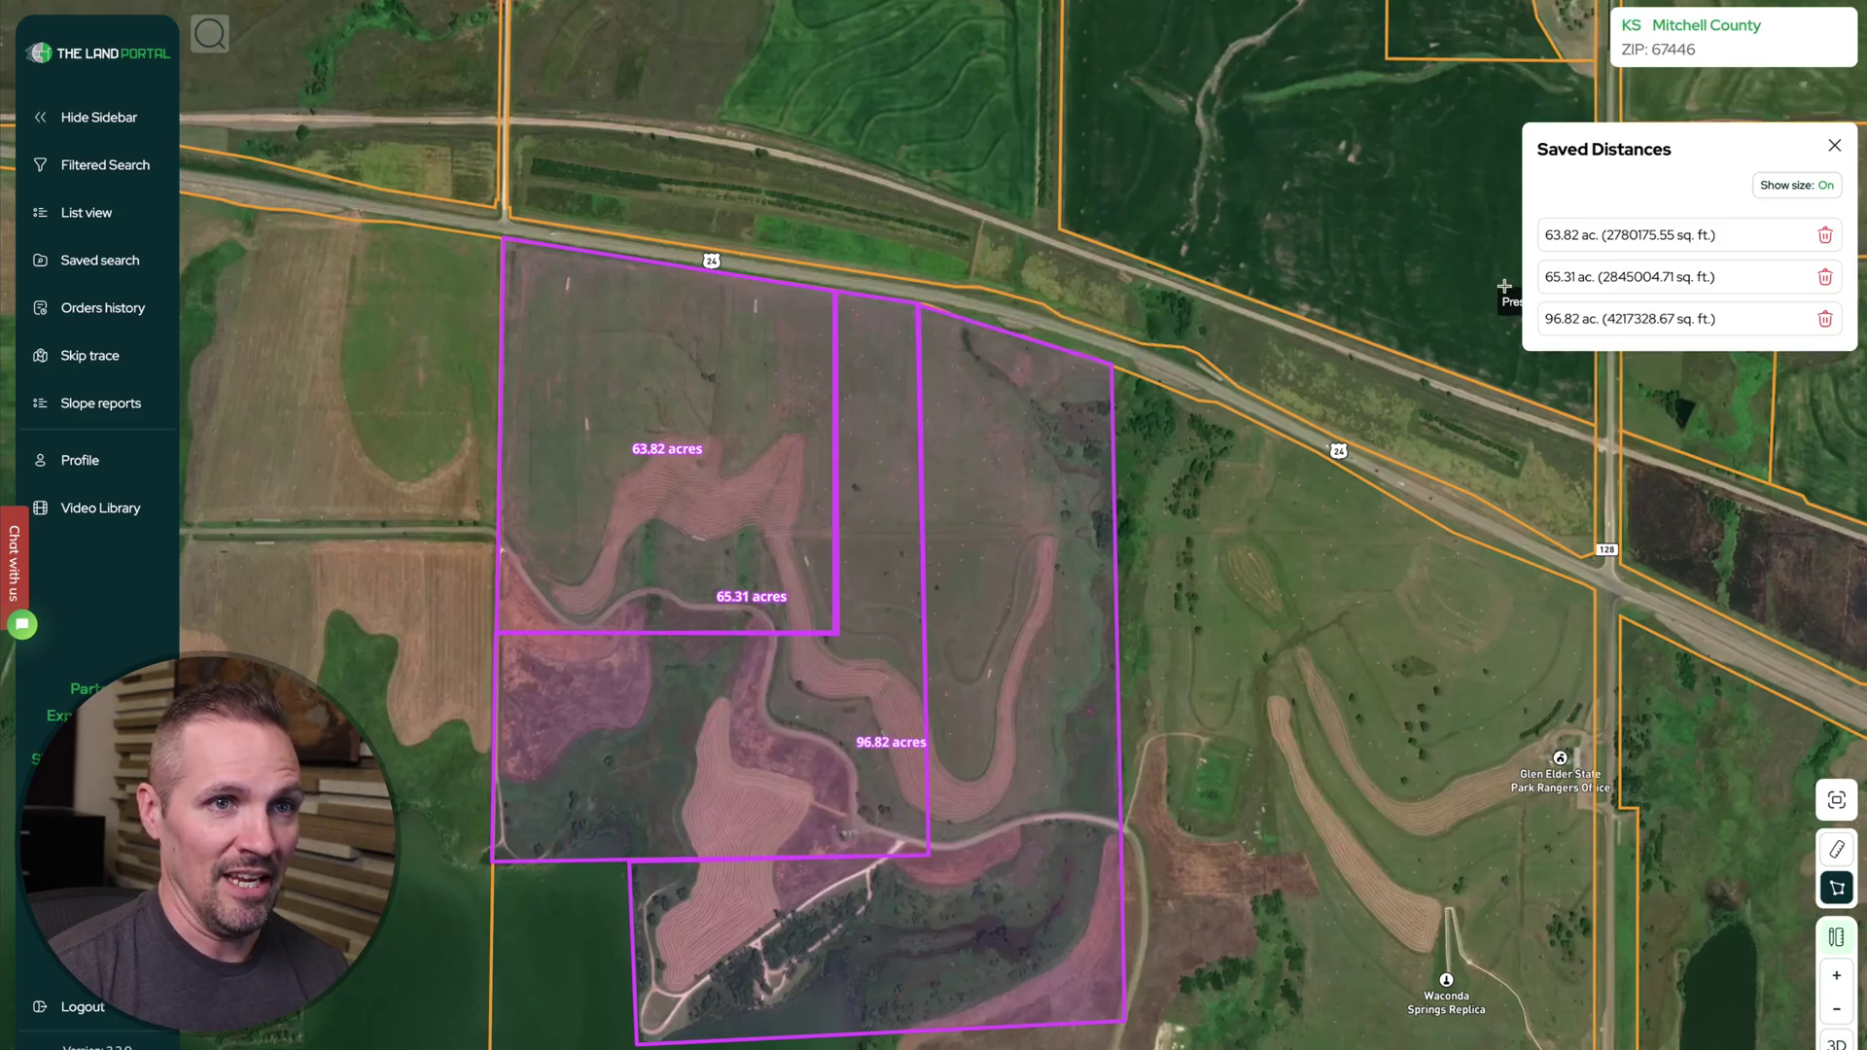